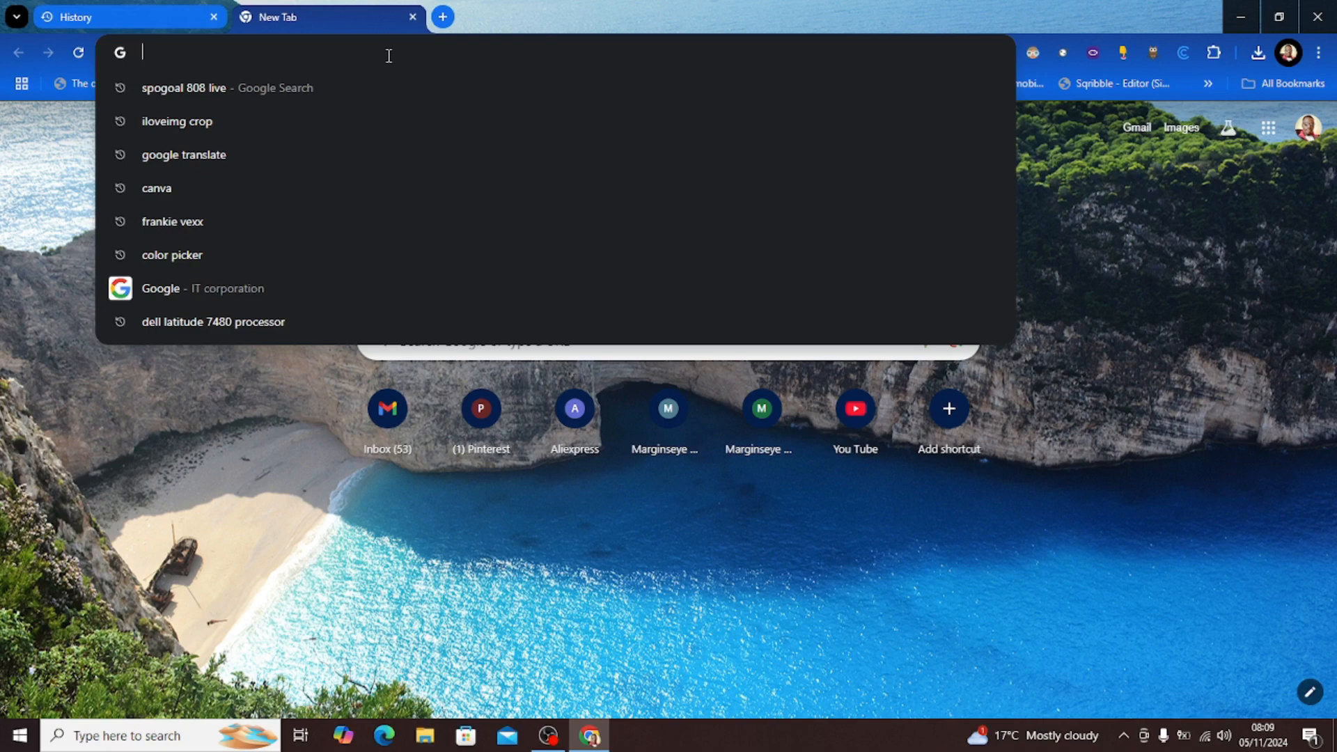
Step: Search Google for 'jotform login' and open the Jotform login page
text(jot)
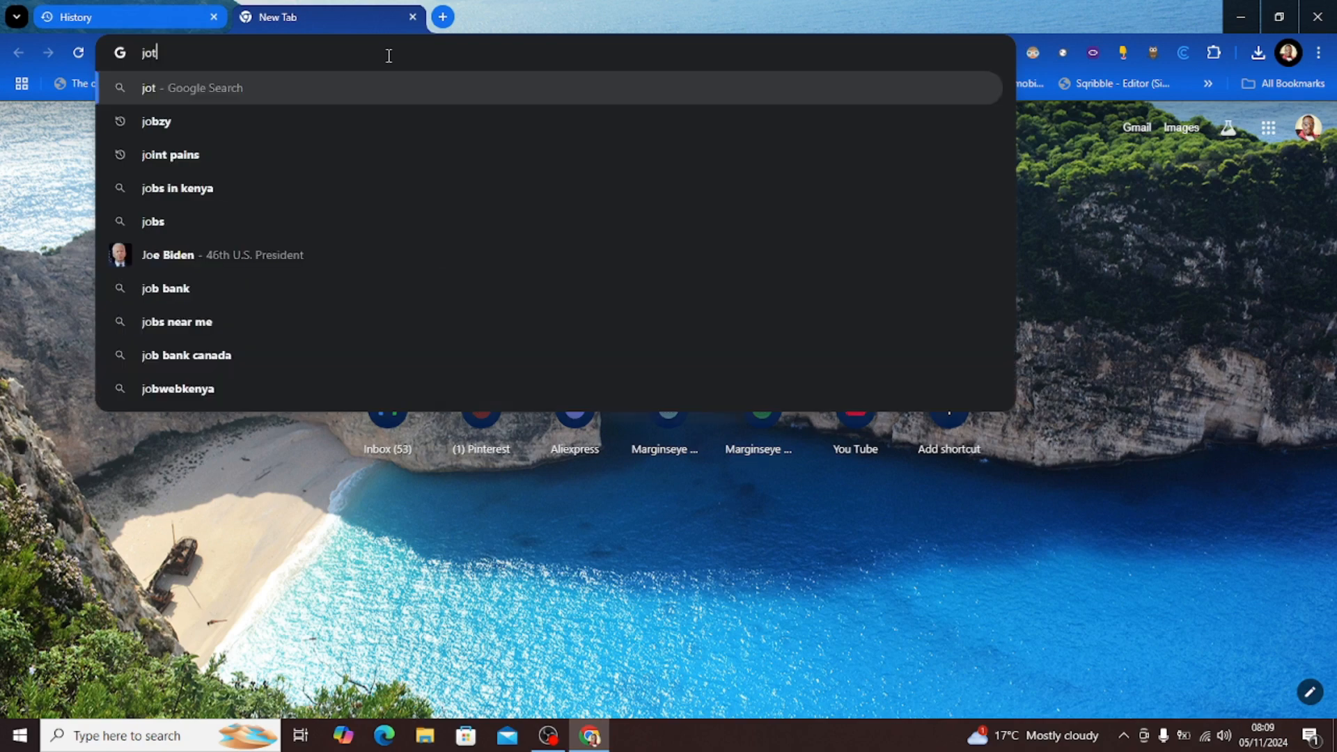
text(form)
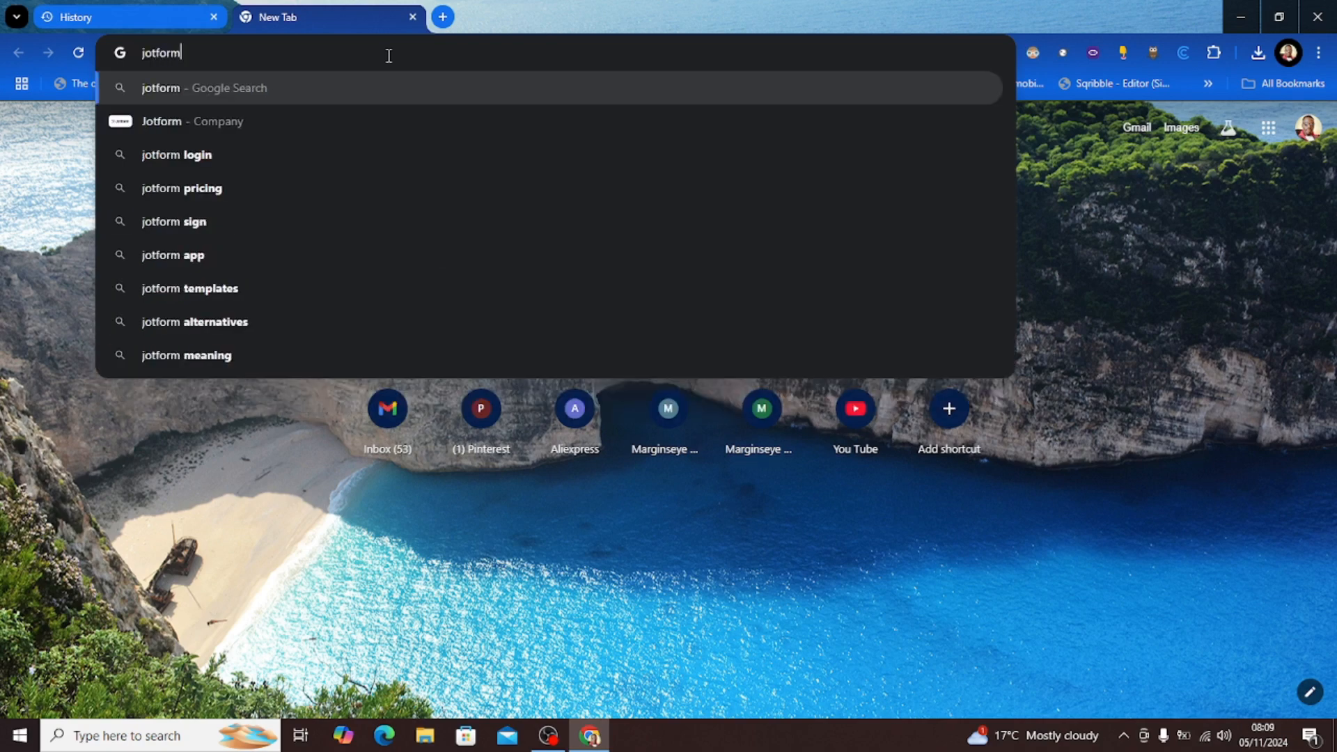
click(187, 156)
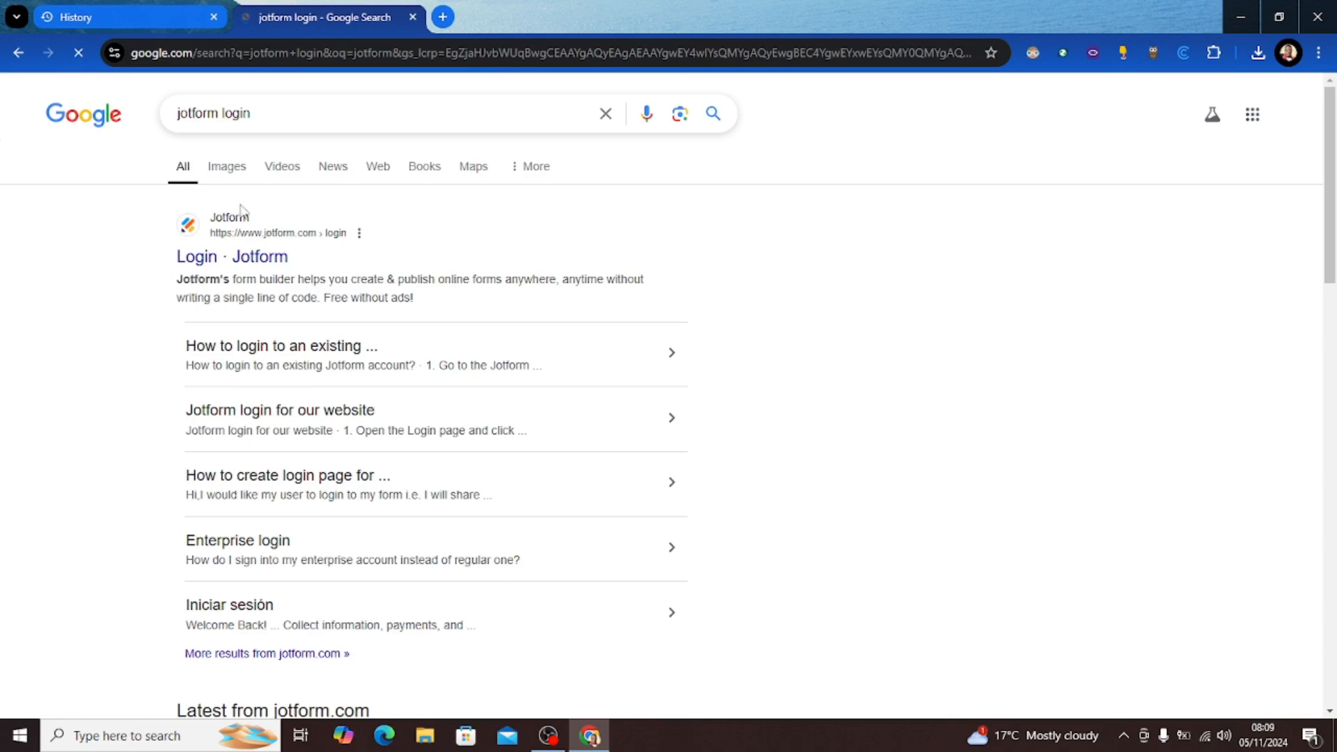
click(243, 263)
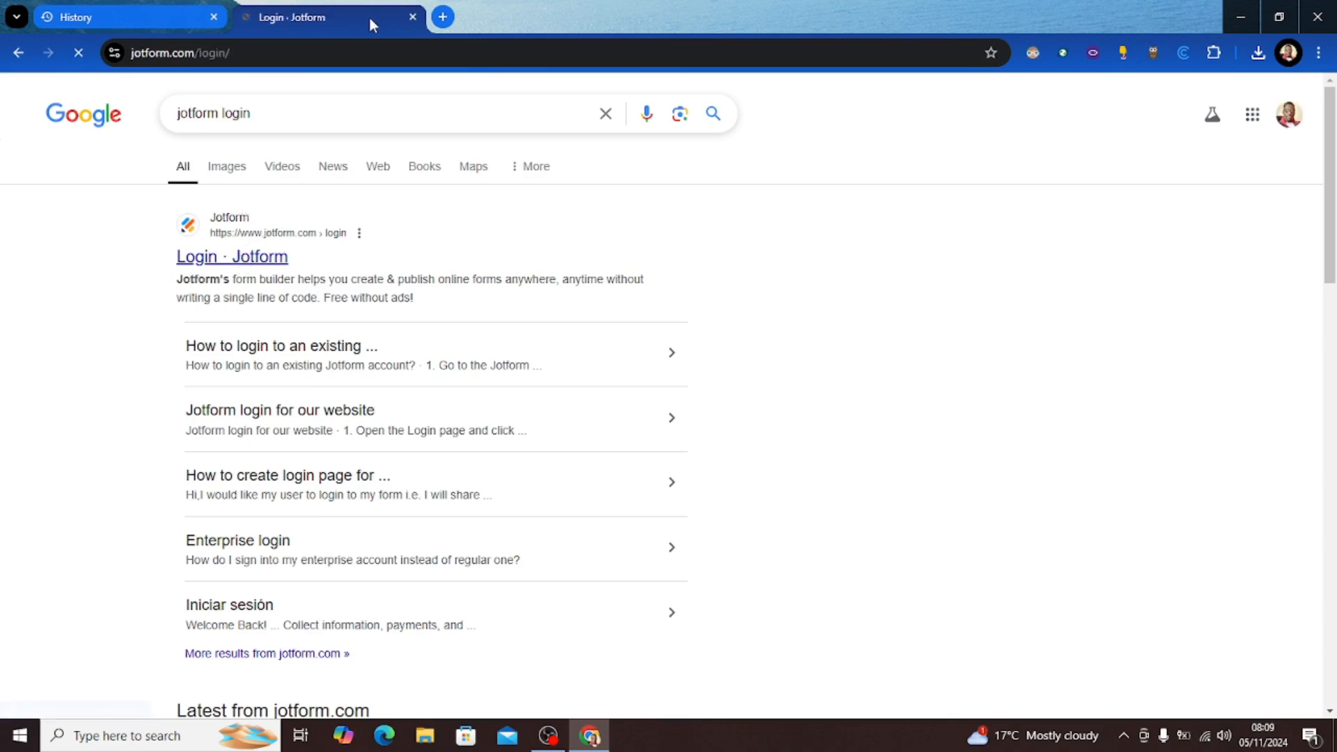
Step: Load the Blogger posts dashboard in a new tab, then return to the Jotform tab
click(444, 17)
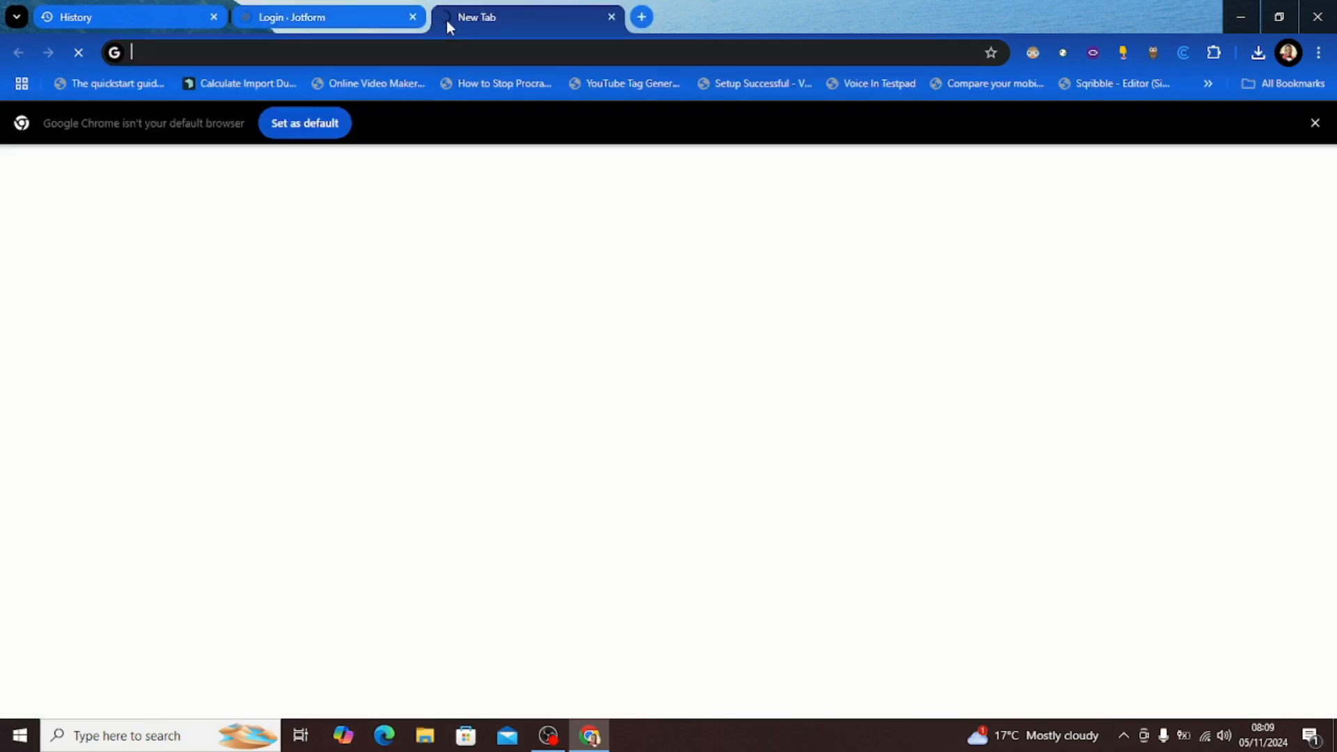
text(blo)
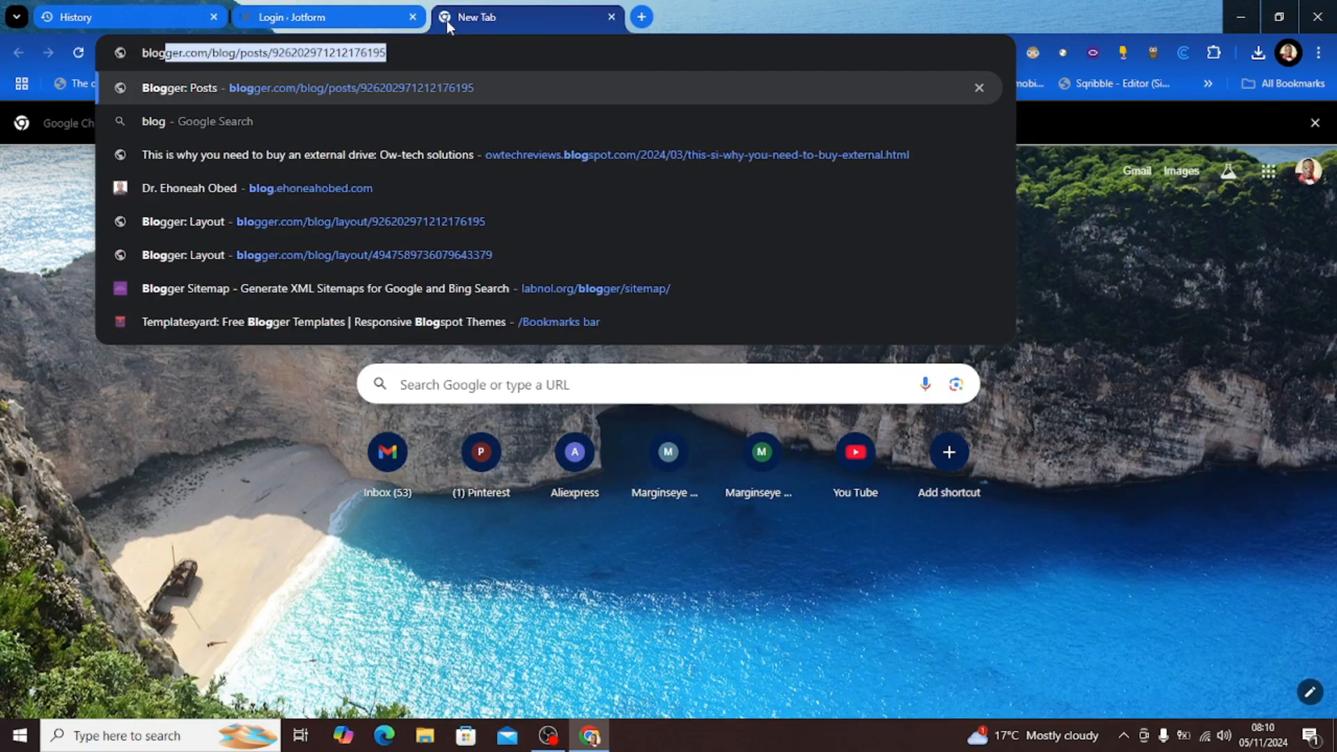
key(Return)
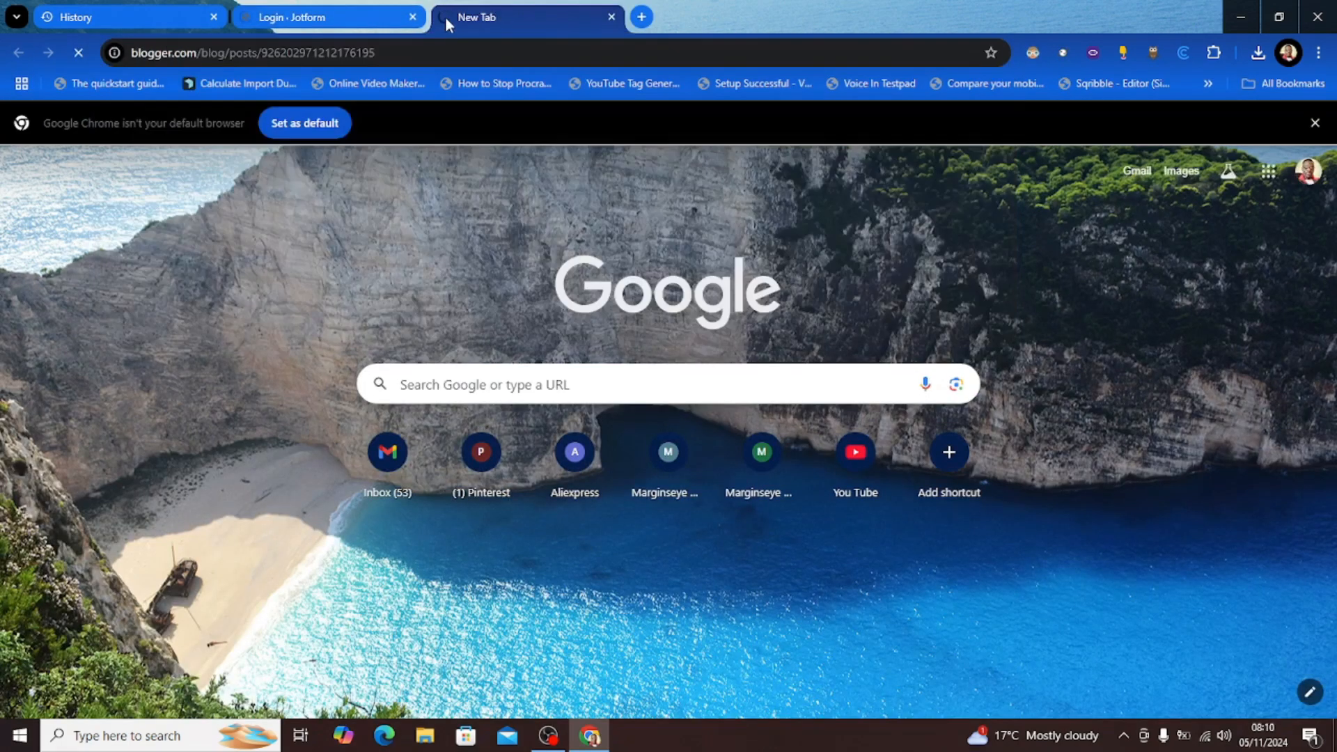
click(324, 16)
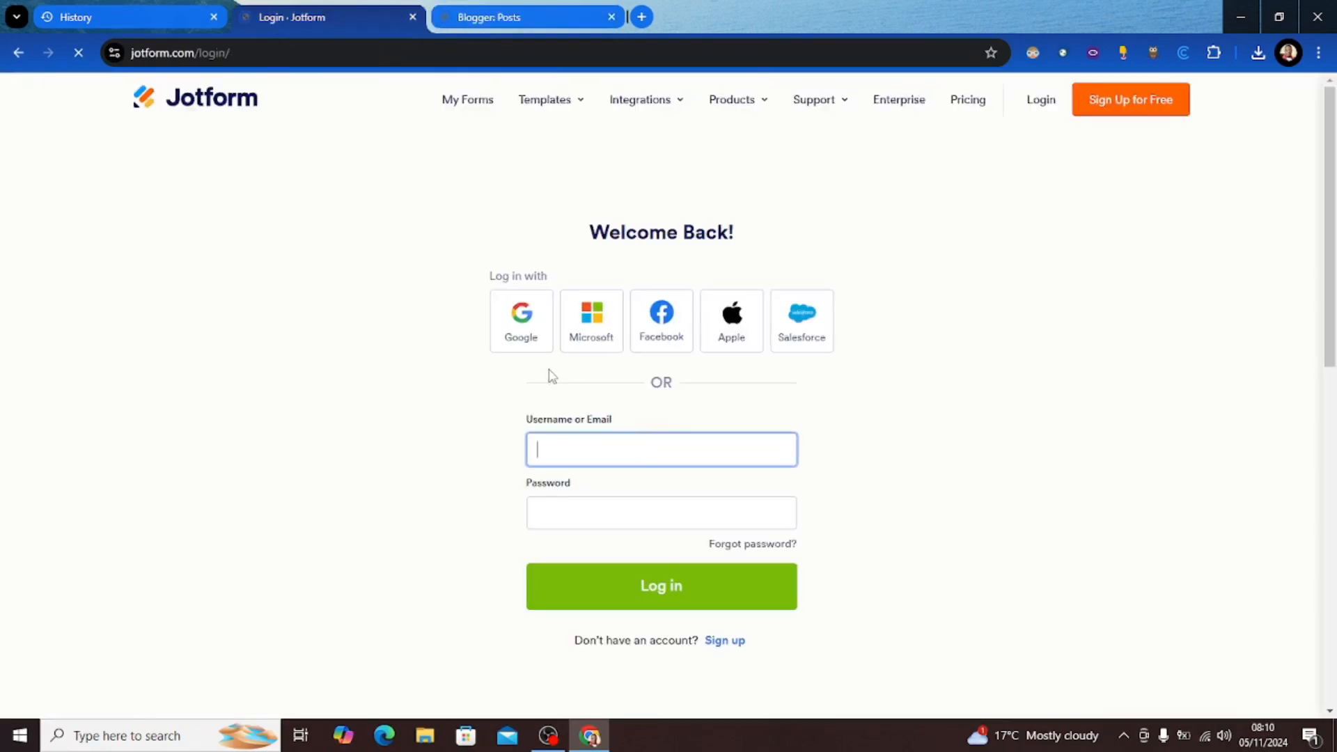
Step: Log in to Jotform with the suggested Google account
click(524, 332)
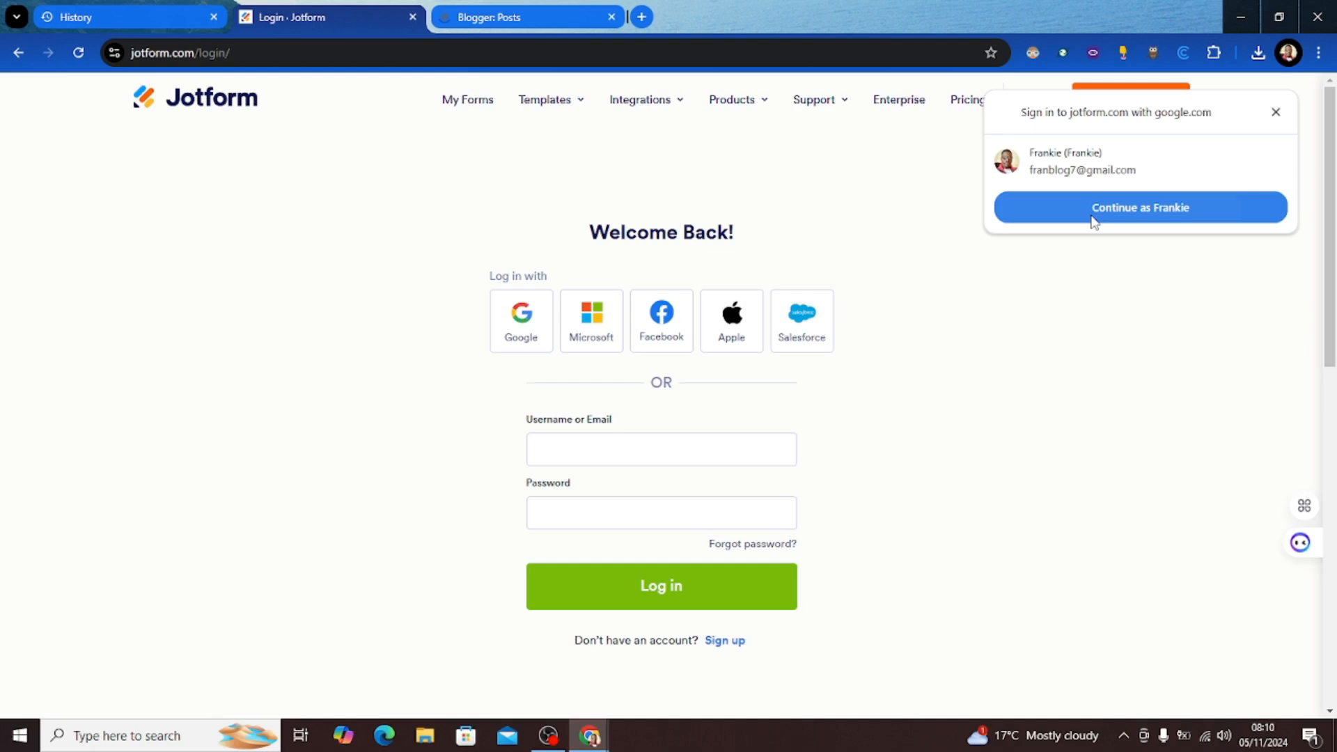
click(1091, 215)
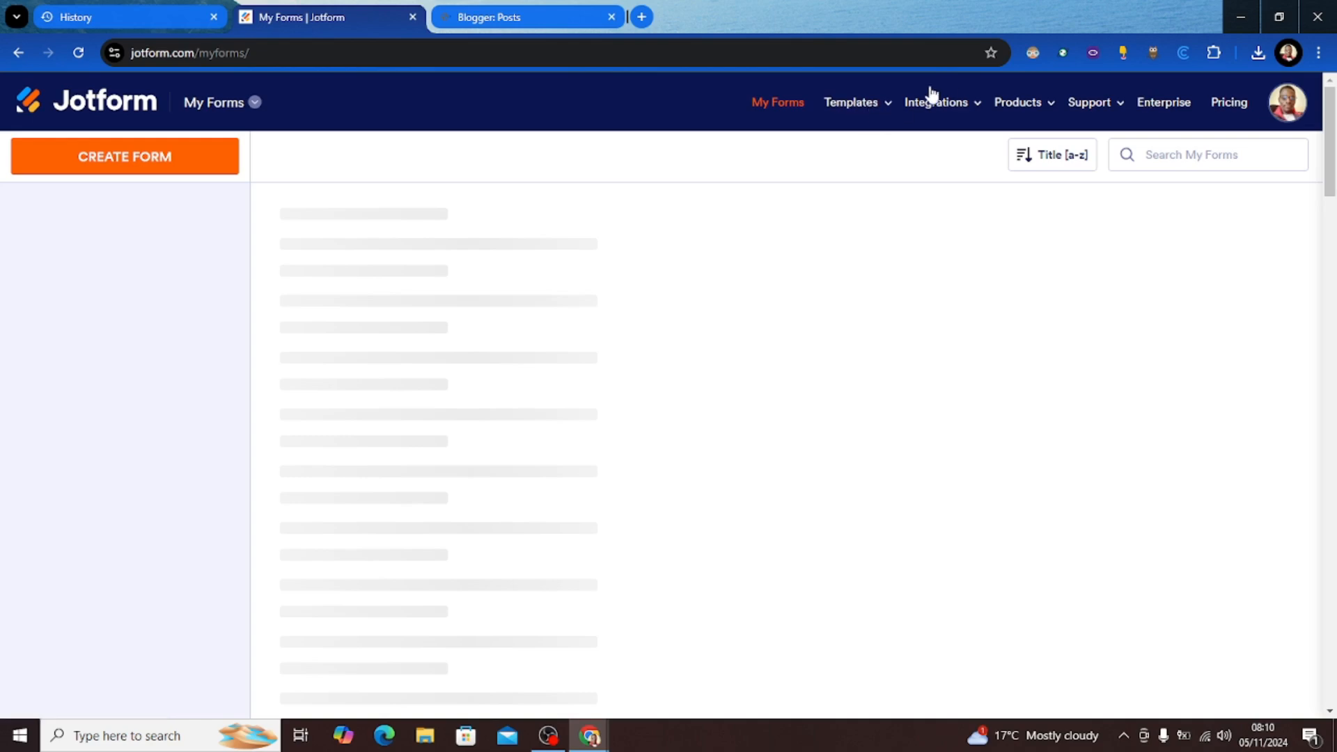
Step: Create a new form from the New Customer Registration Form template
click(998, 106)
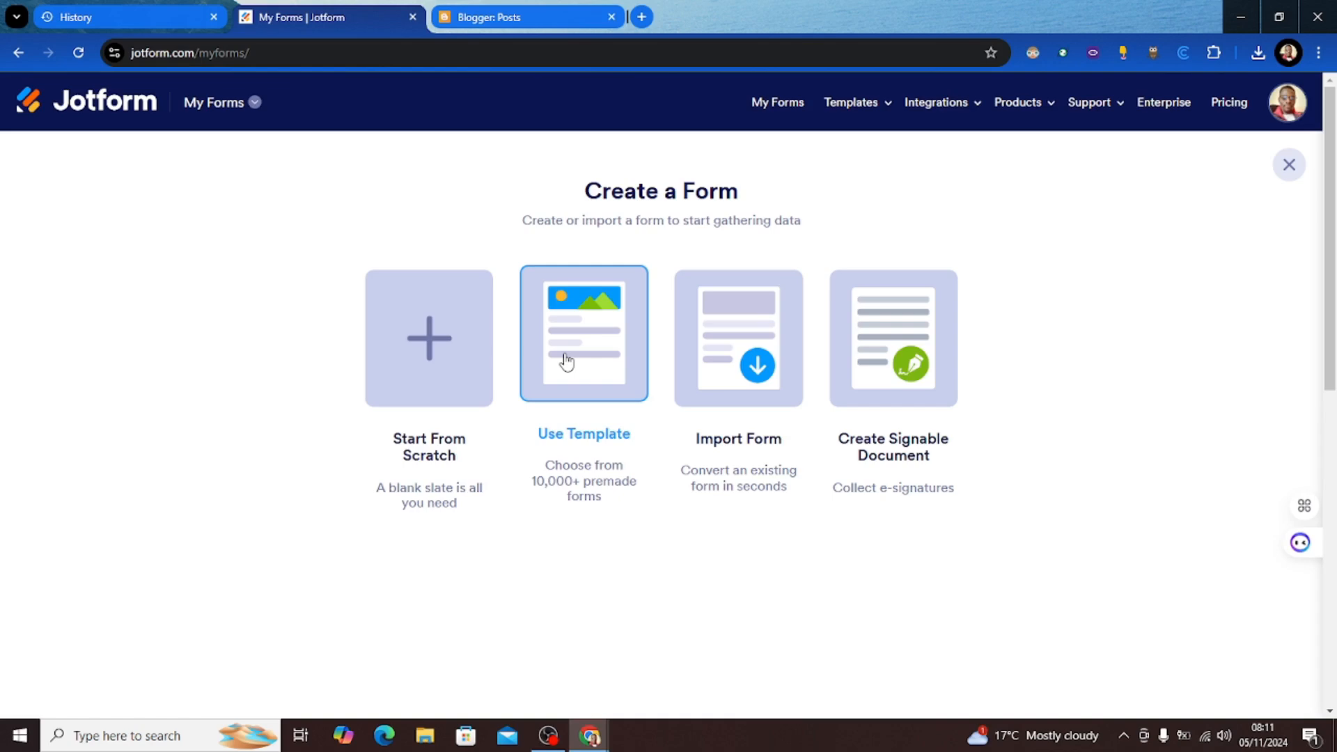
click(566, 361)
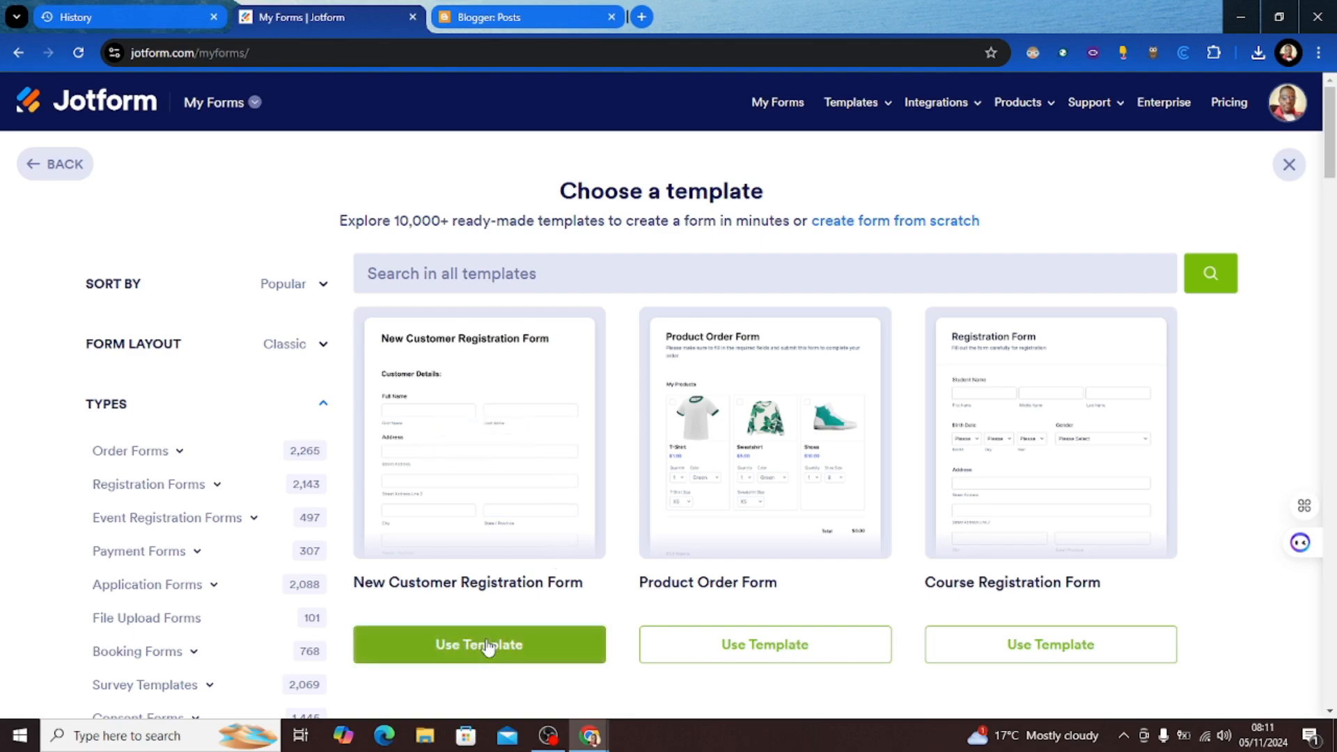
click(488, 648)
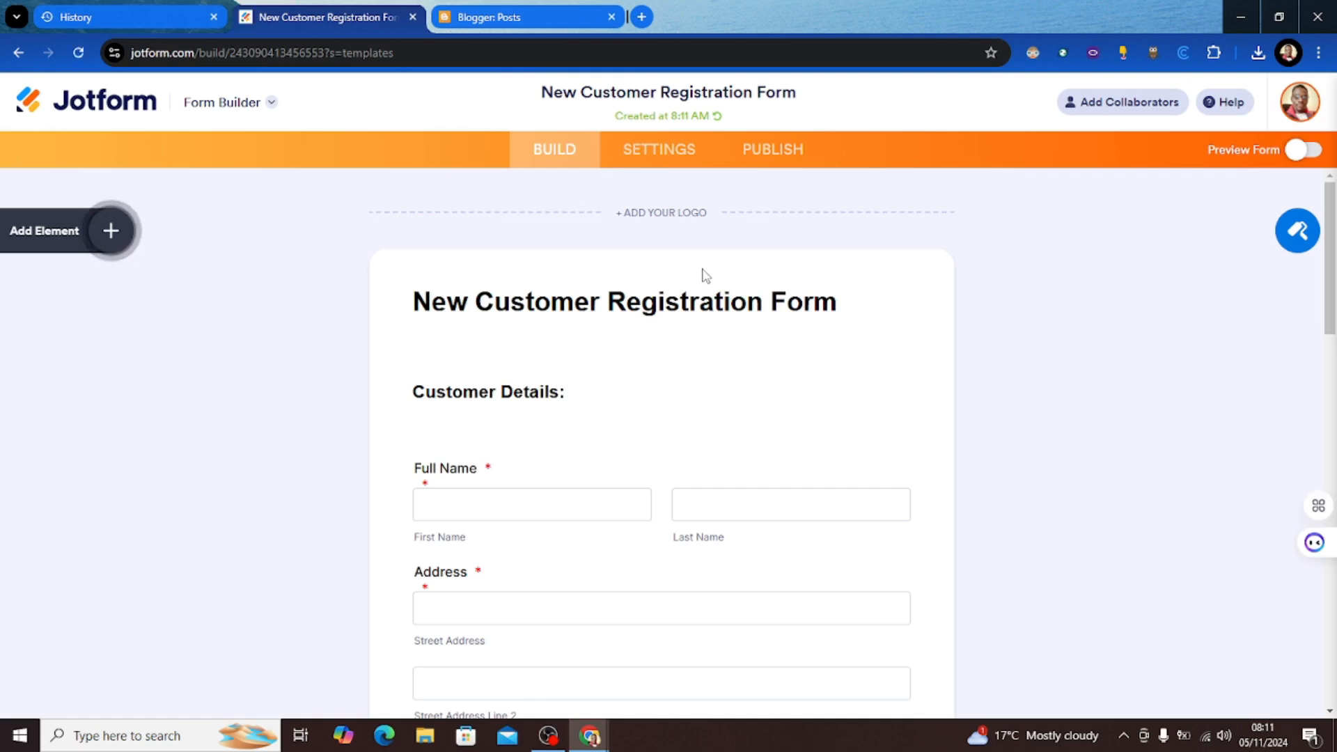
Step: Change the form heading to 'Contact form', then open the Customer Details text block
double_click(695, 306)
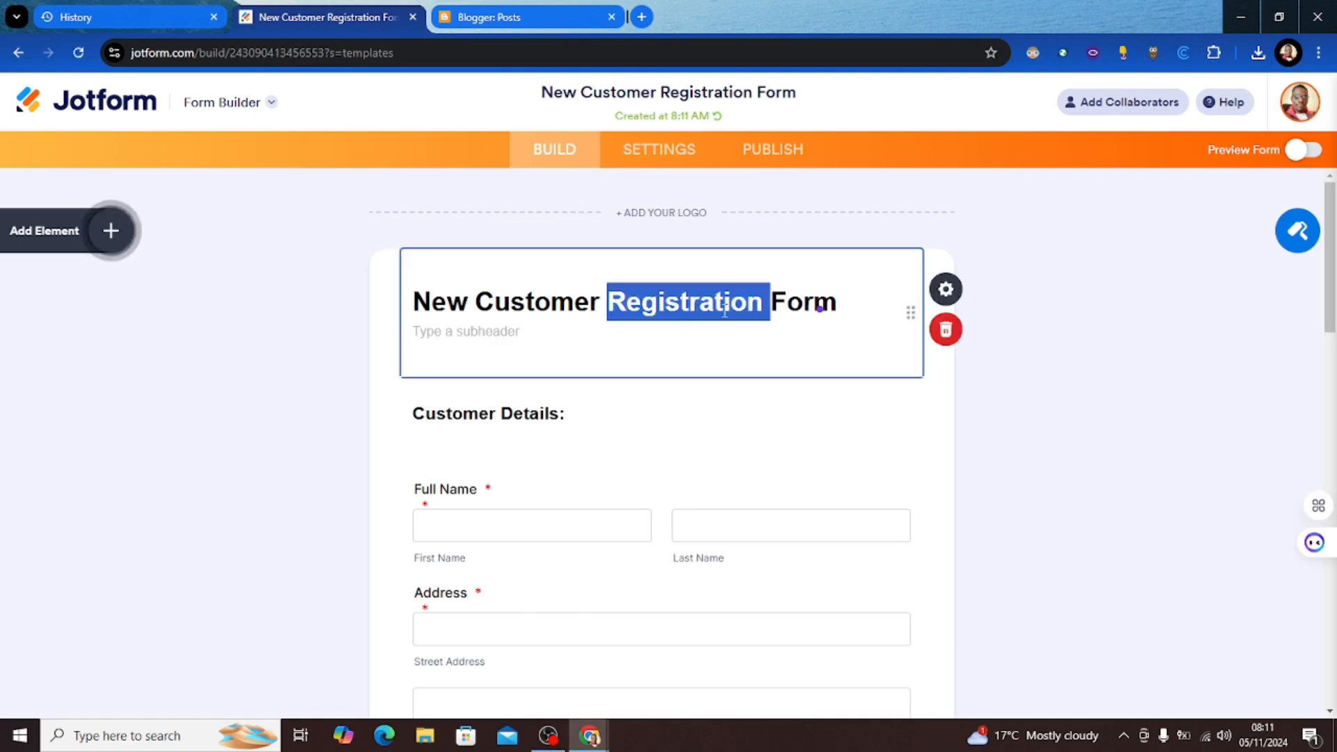
click(841, 302)
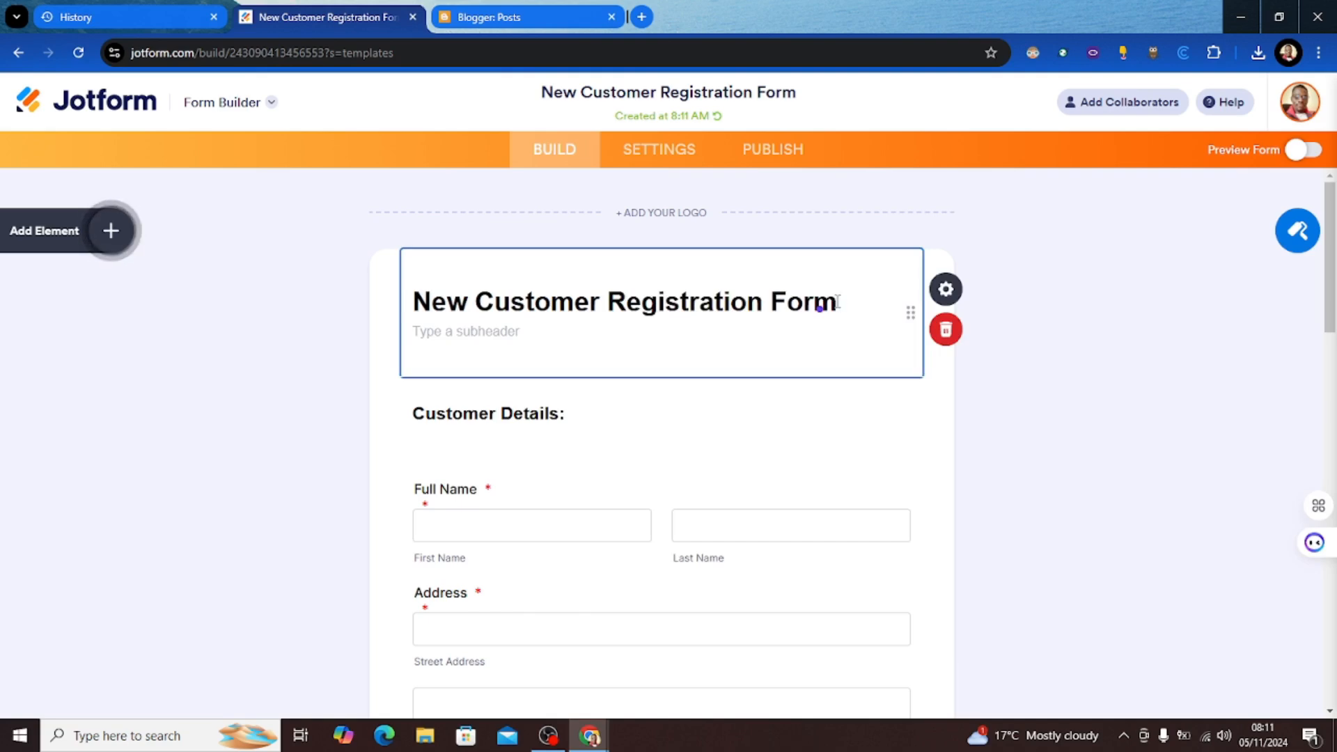
key(BackSpace)
key(BackSpace)
key(BackSpace)
key(BackSpace)
key(BackSpace)
key(BackSpace)
key(BackSpace)
key(BackSpace)
key(BackSpace)
key(BackSpace)
key(BackSpace)
key(BackSpace)
key(BackSpace)
key(BackSpace)
key(BackSpace)
key(BackSpace)
key(BackSpace)
key(BackSpace)
key(BackSpace)
key(BackSpace)
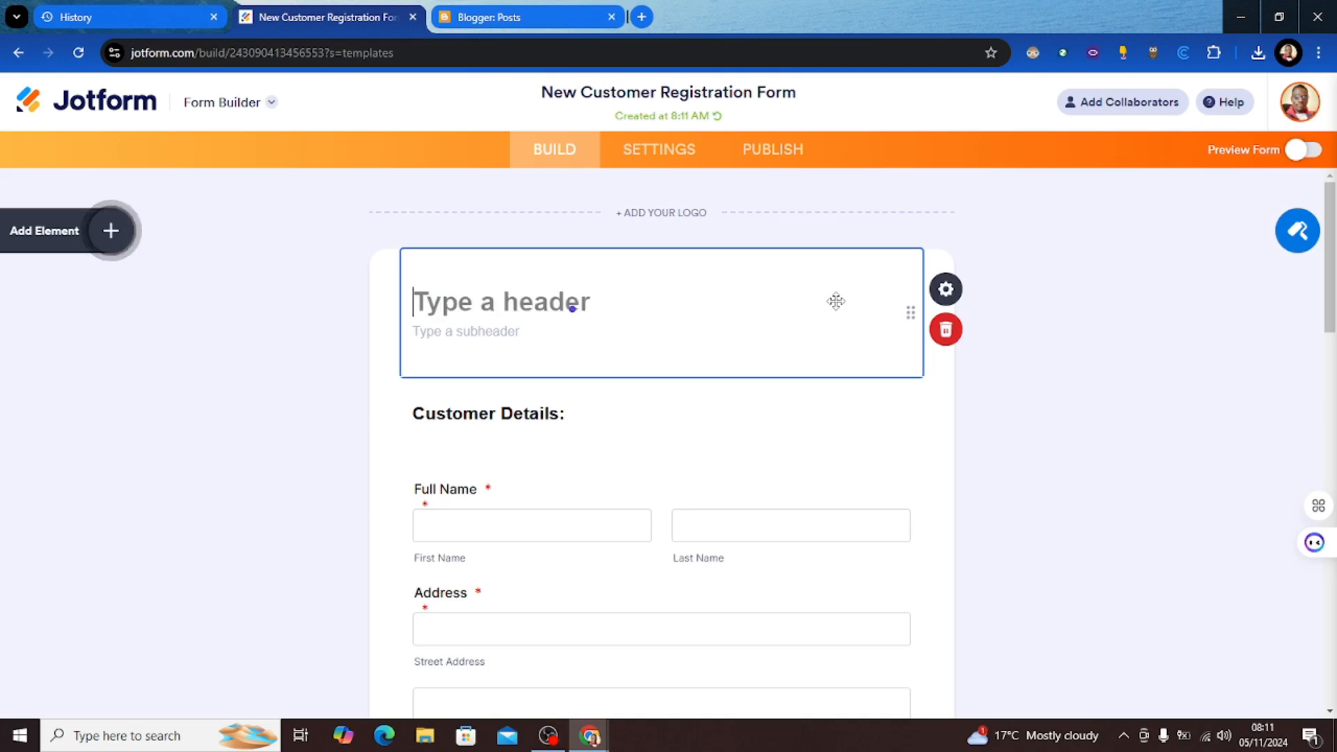
text(Conta)
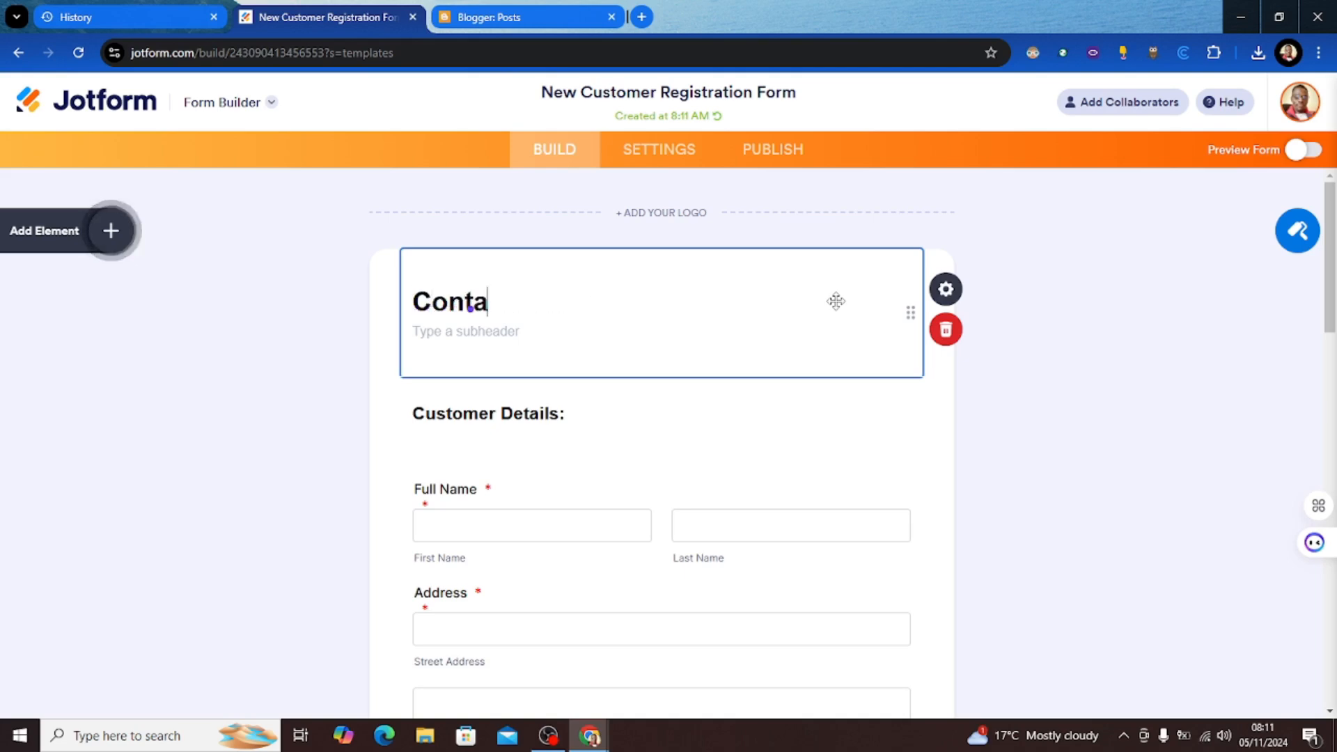
text(ct form)
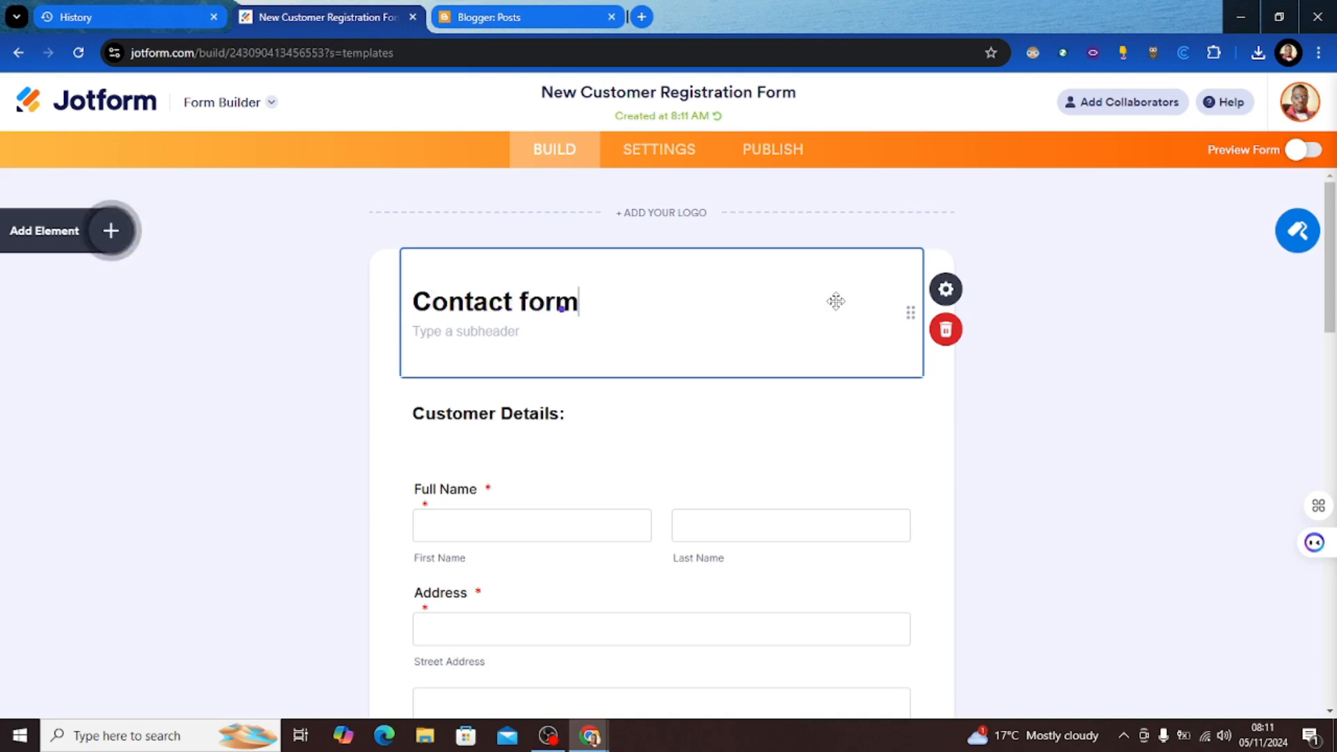
click(544, 409)
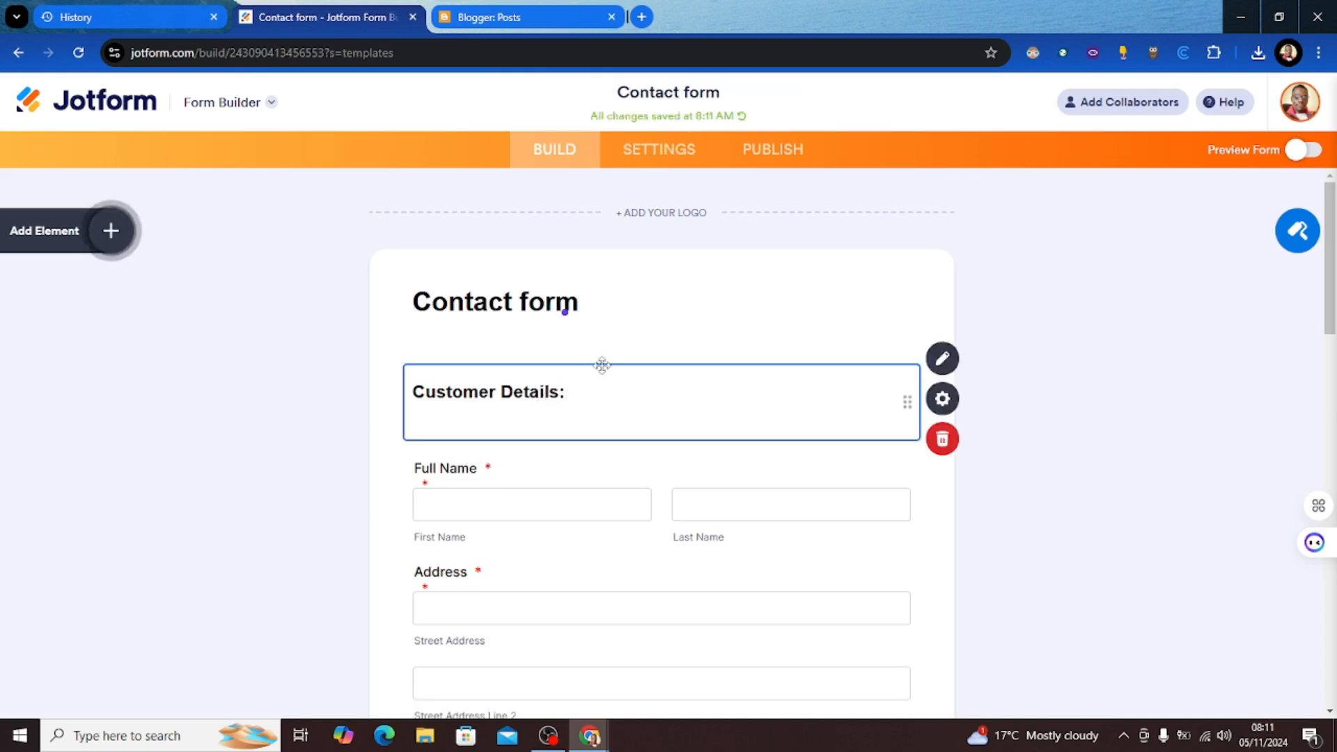
double_click(560, 392)
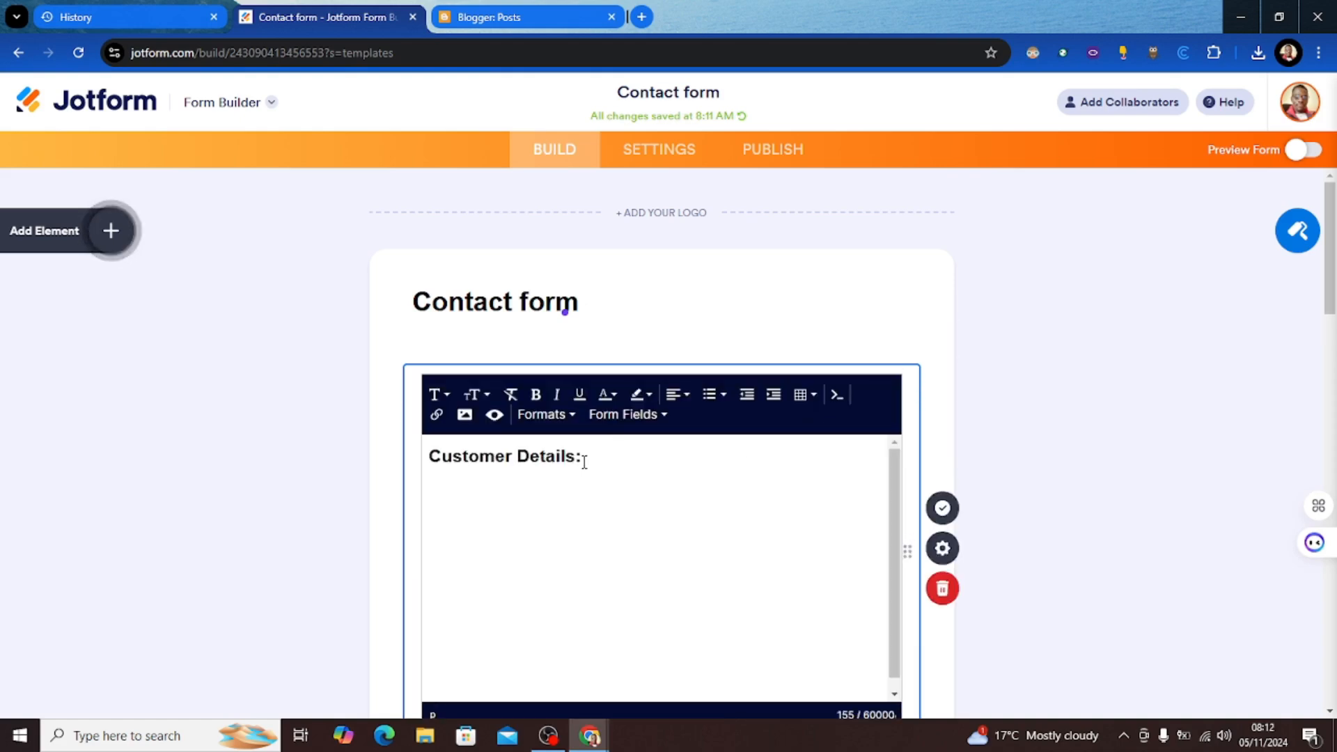
Step: Close the Customer Details text editor, keeping the block unchanged
click(566, 467)
click(1045, 422)
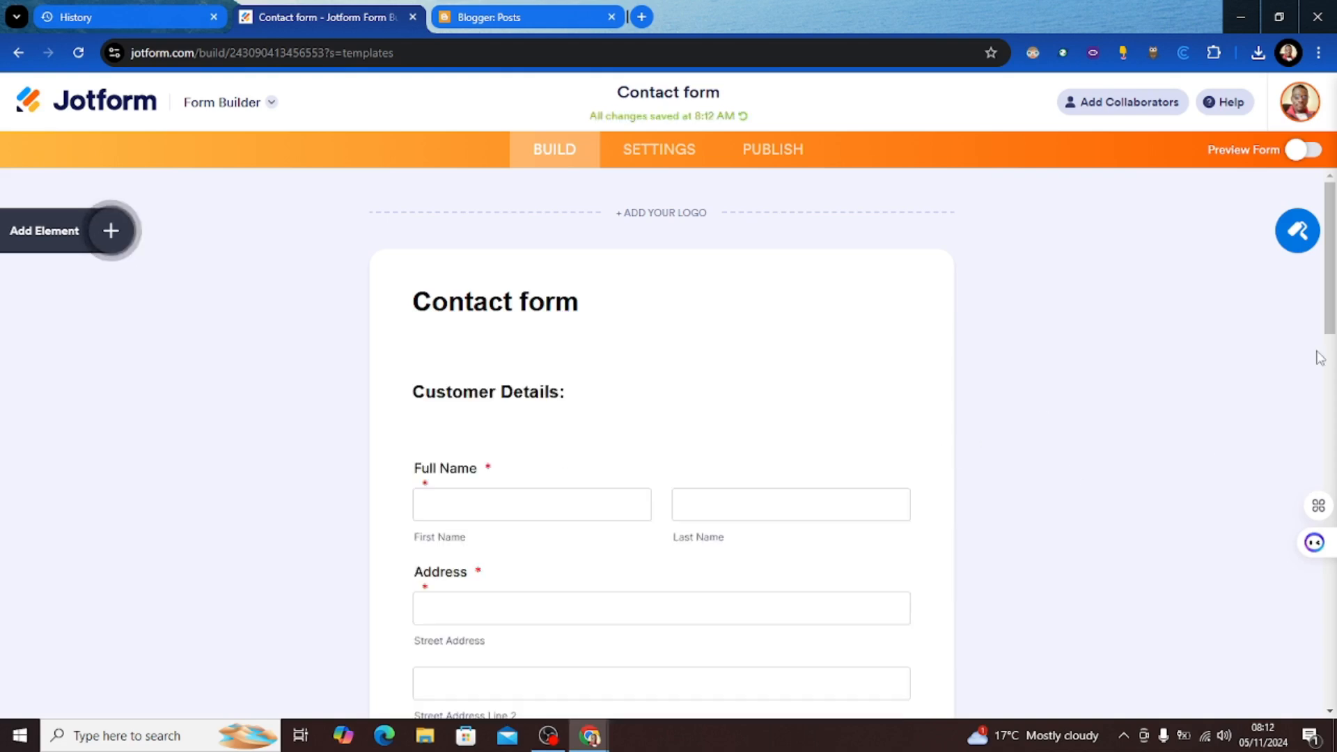
drag(1332, 317, 1331, 275)
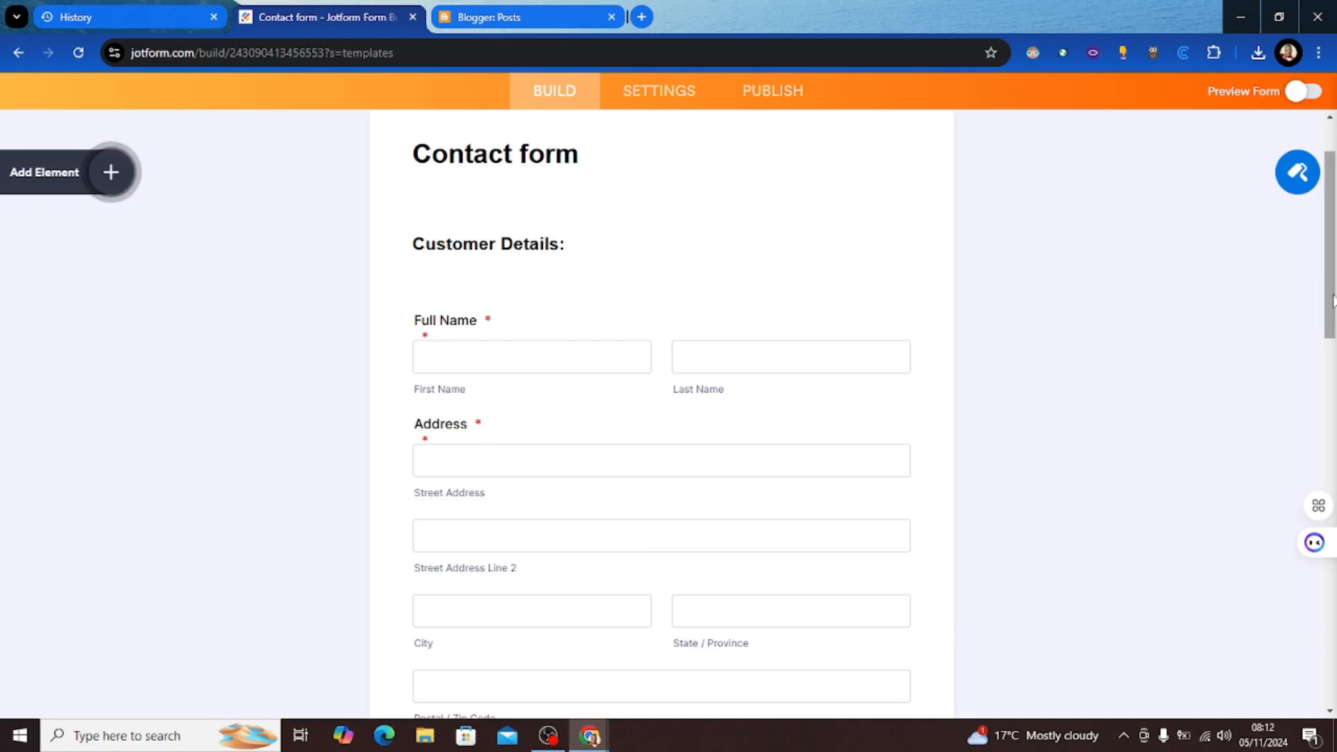
drag(1334, 301, 1327, 327)
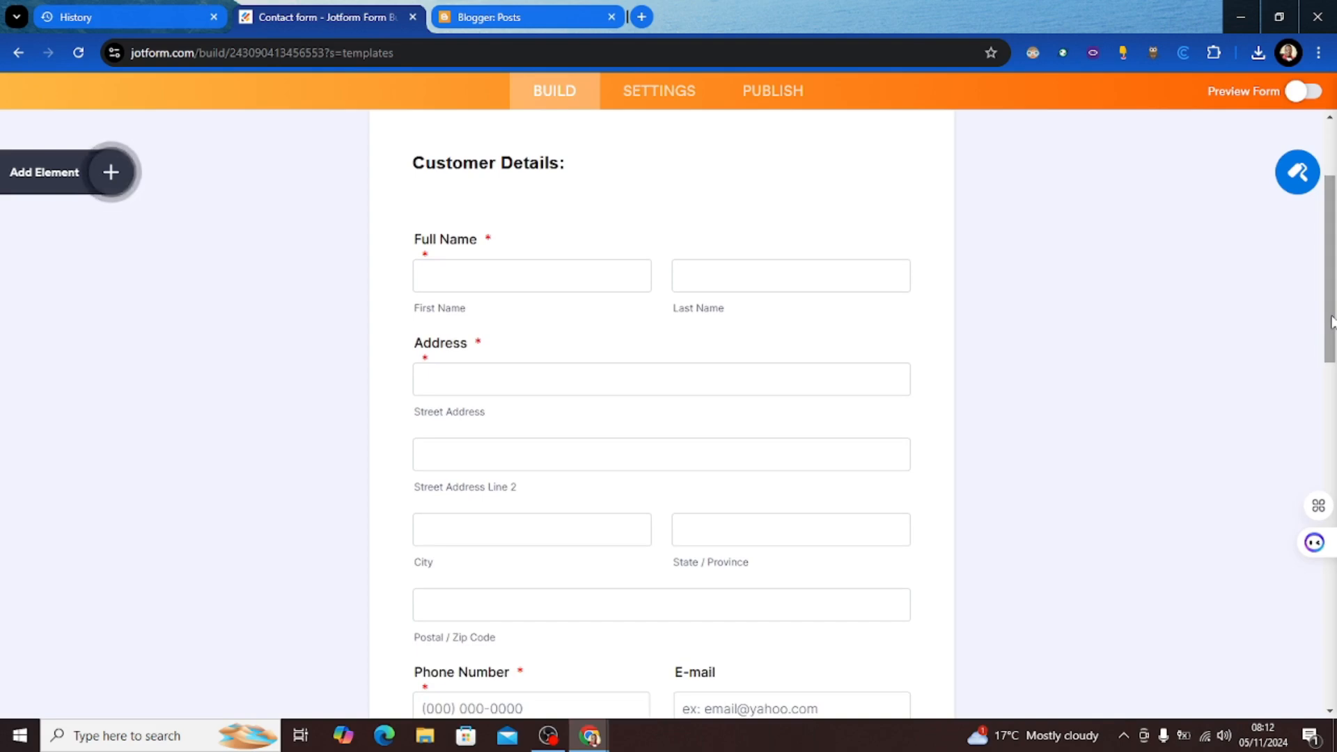
drag(1332, 322, 1224, 413)
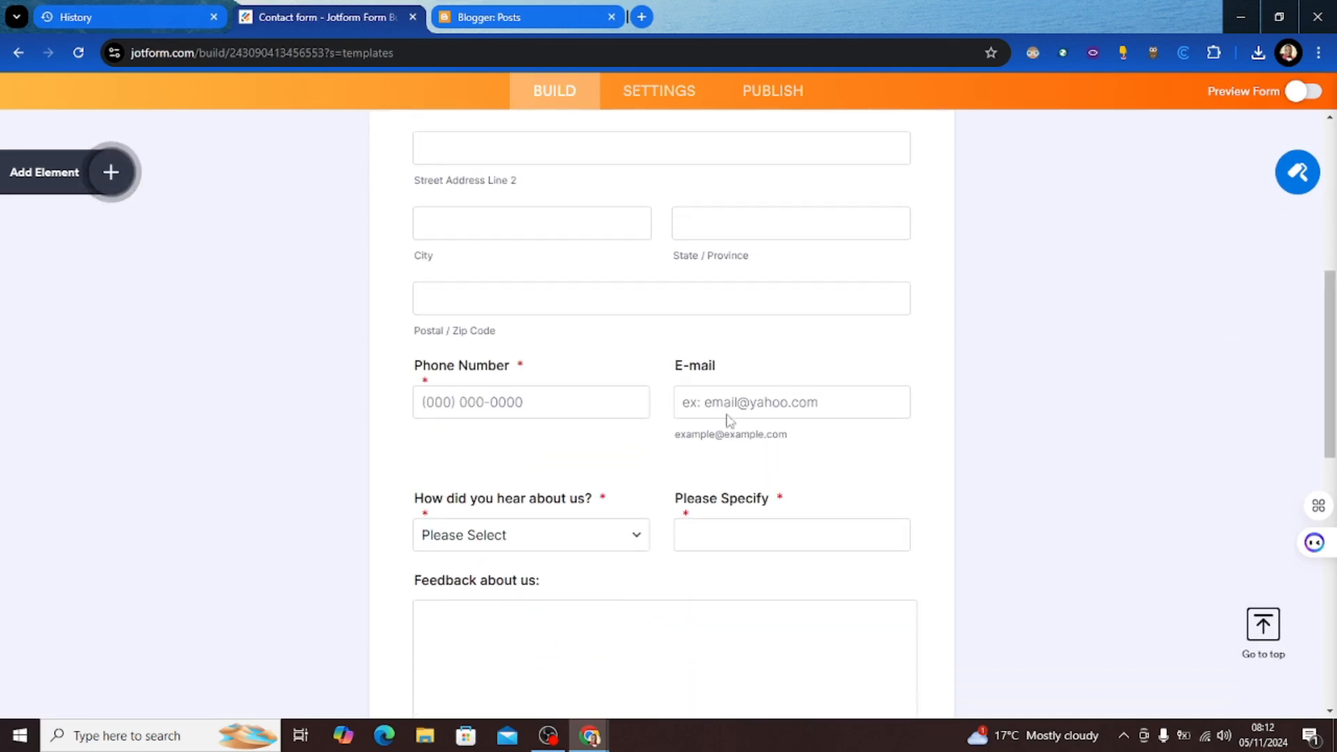
Step: Delete the Please Specify field and preview the form
click(530, 360)
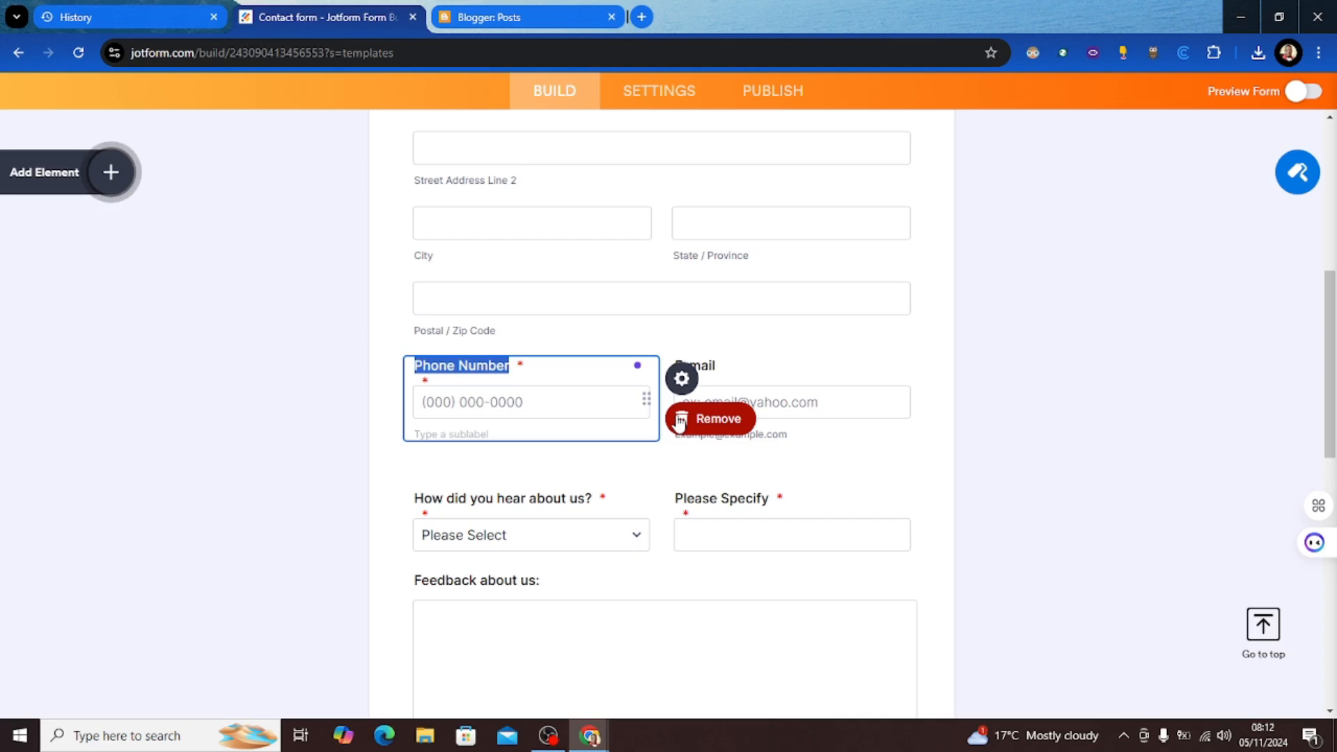
click(624, 494)
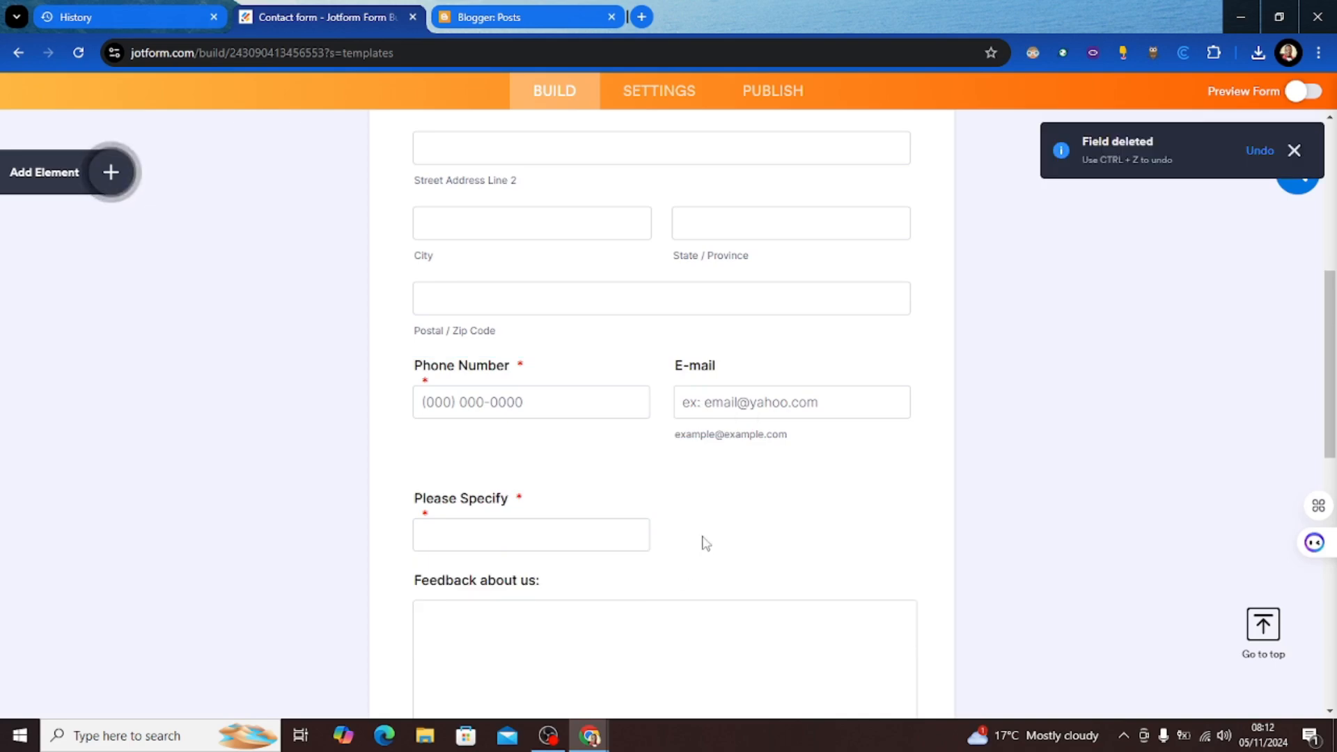
click(614, 512)
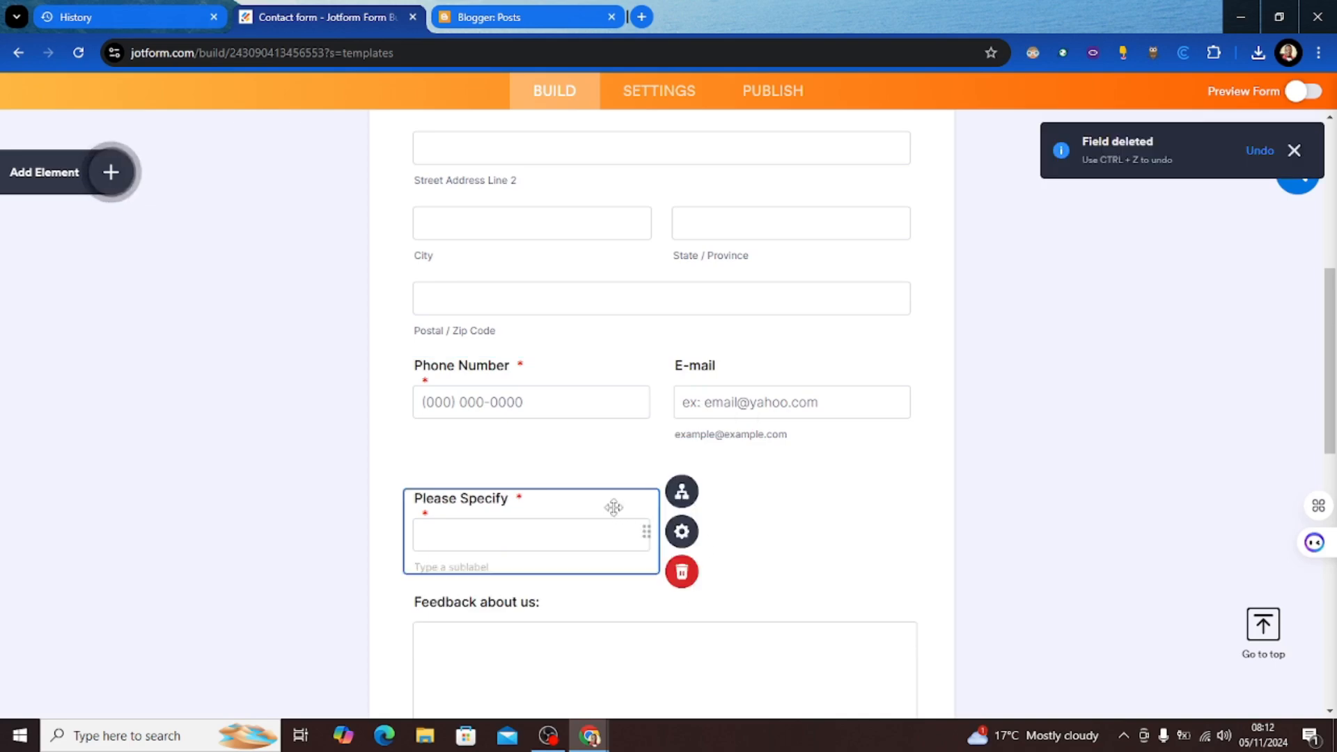
click(686, 572)
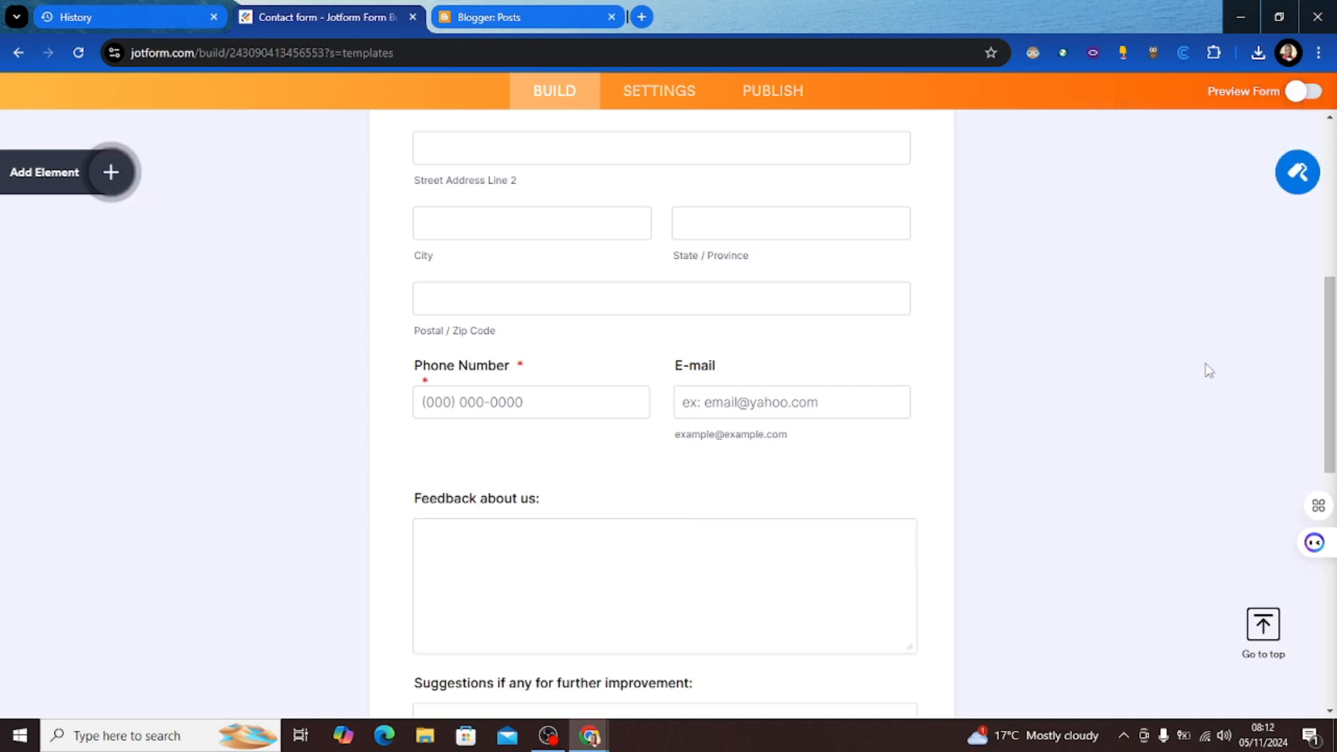
drag(1330, 339, 1324, 143)
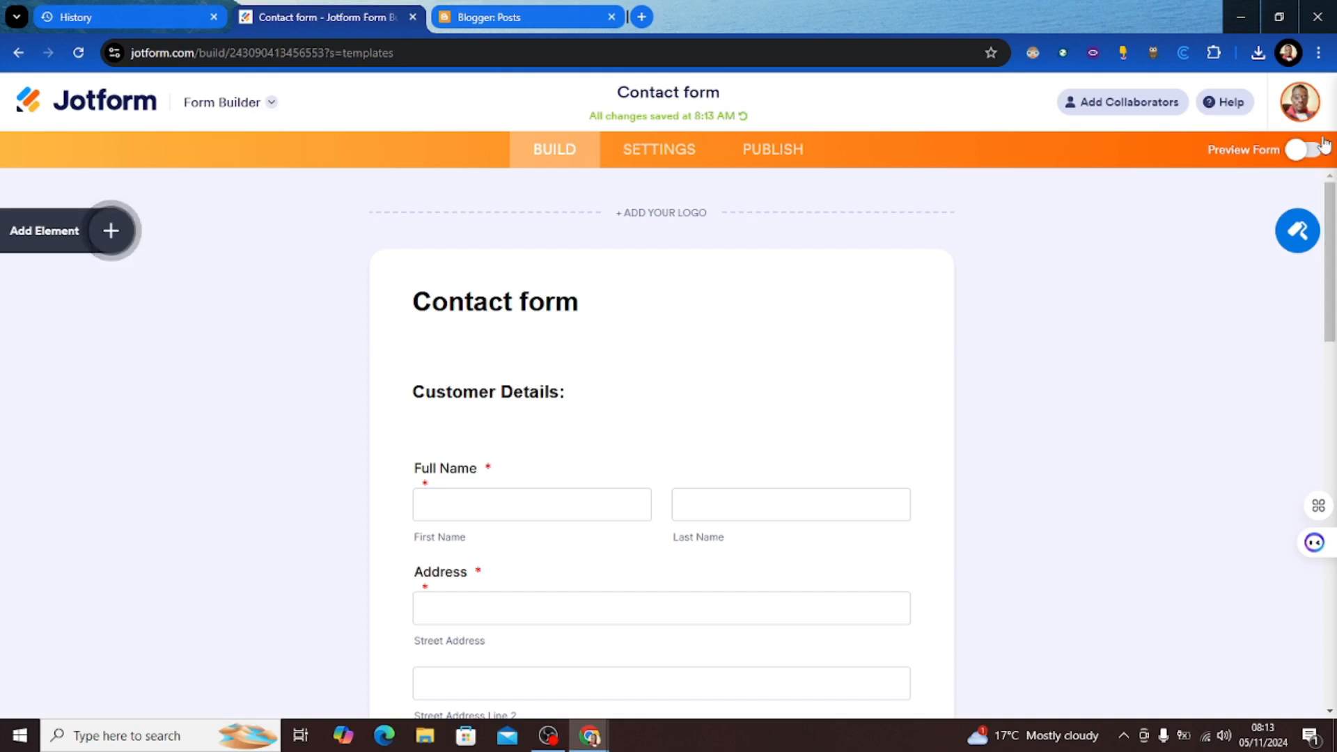
click(1323, 144)
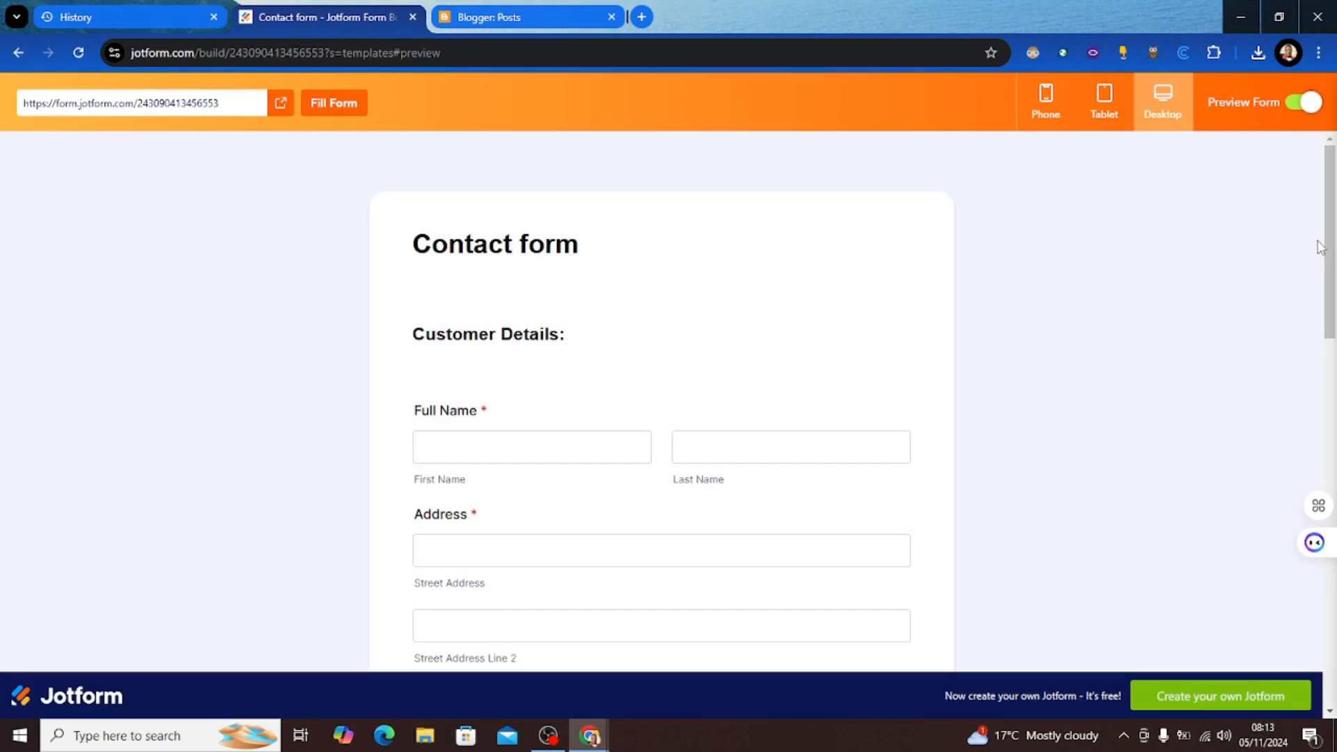
click(1312, 103)
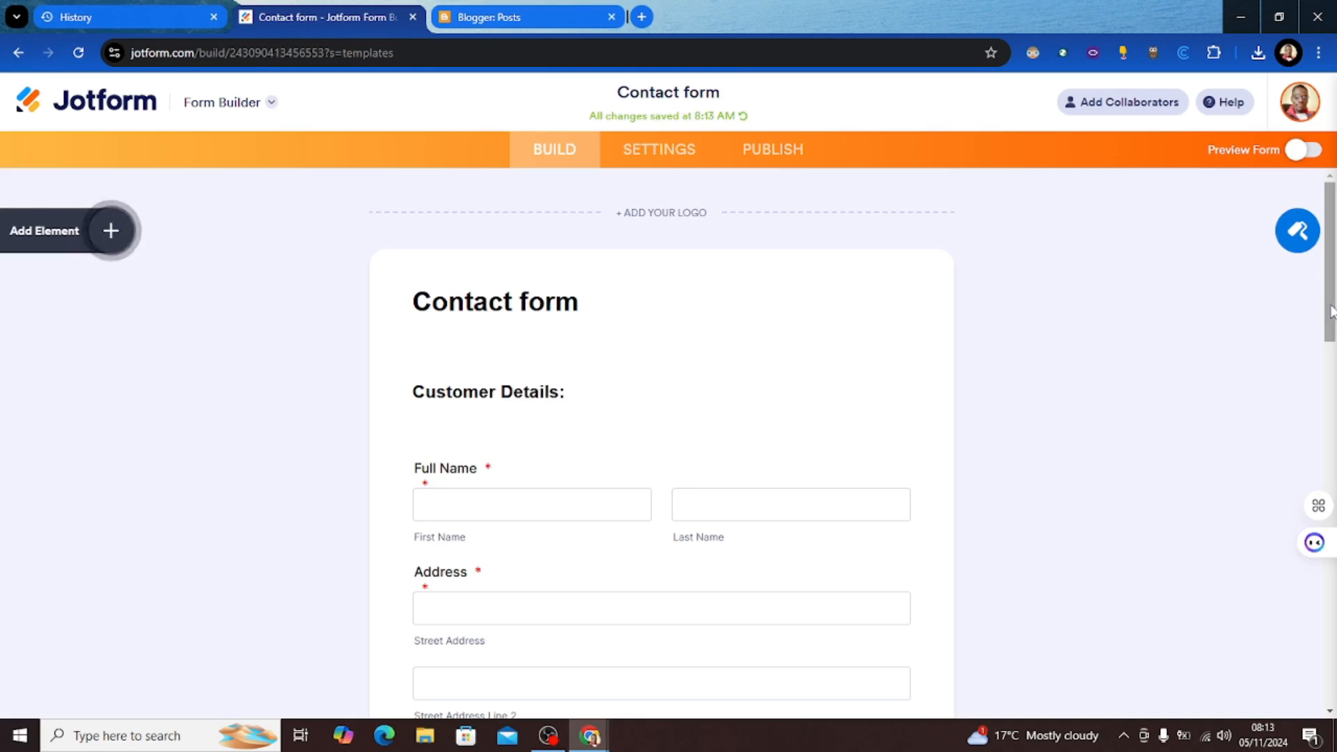
drag(1332, 311, 1167, 180)
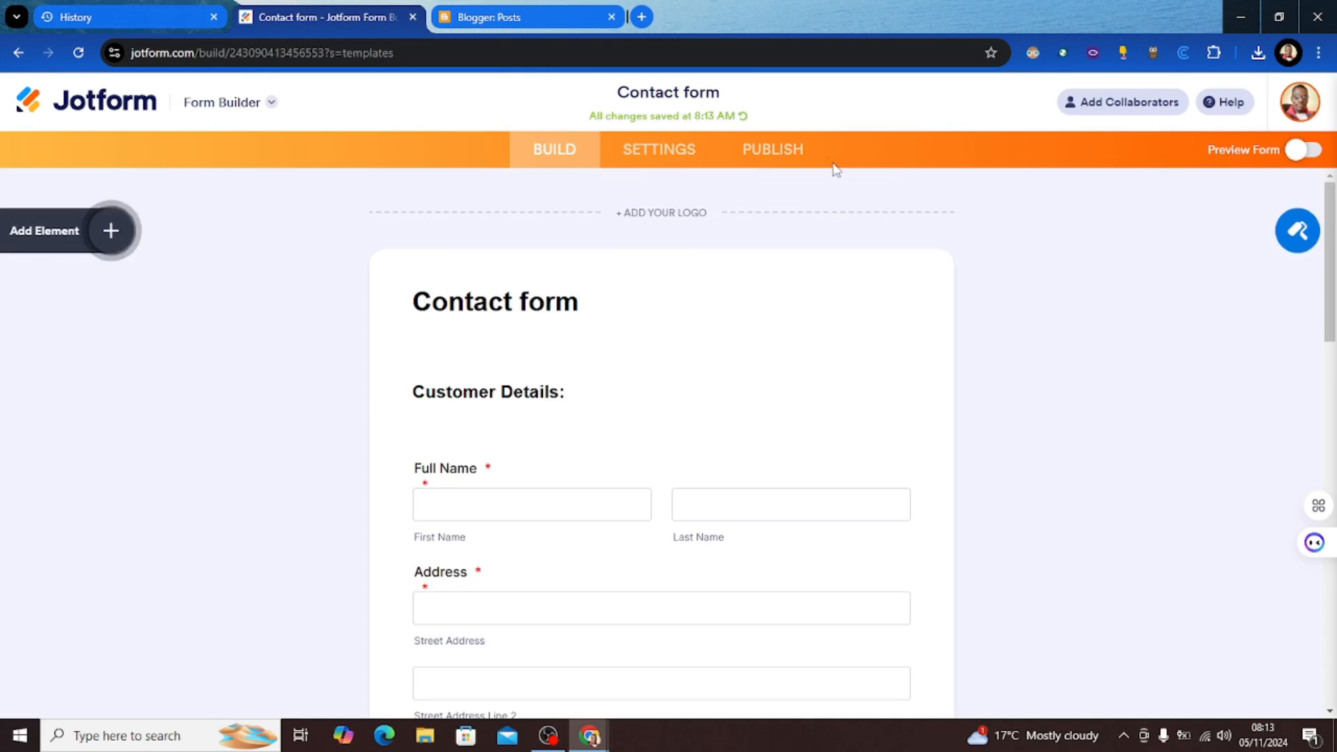
click(669, 152)
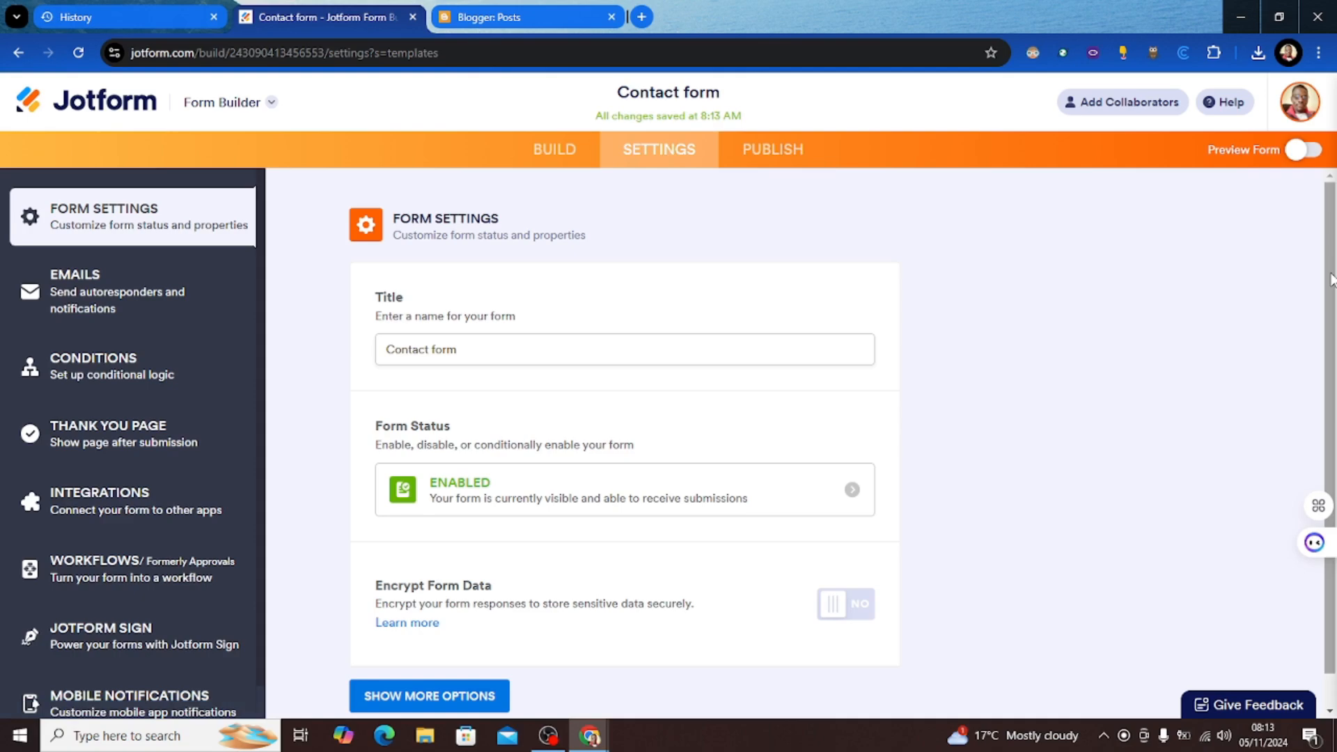
Step: Expand Show More Options and scroll through the Contact form's full settings list
drag(1331, 279, 1323, 314)
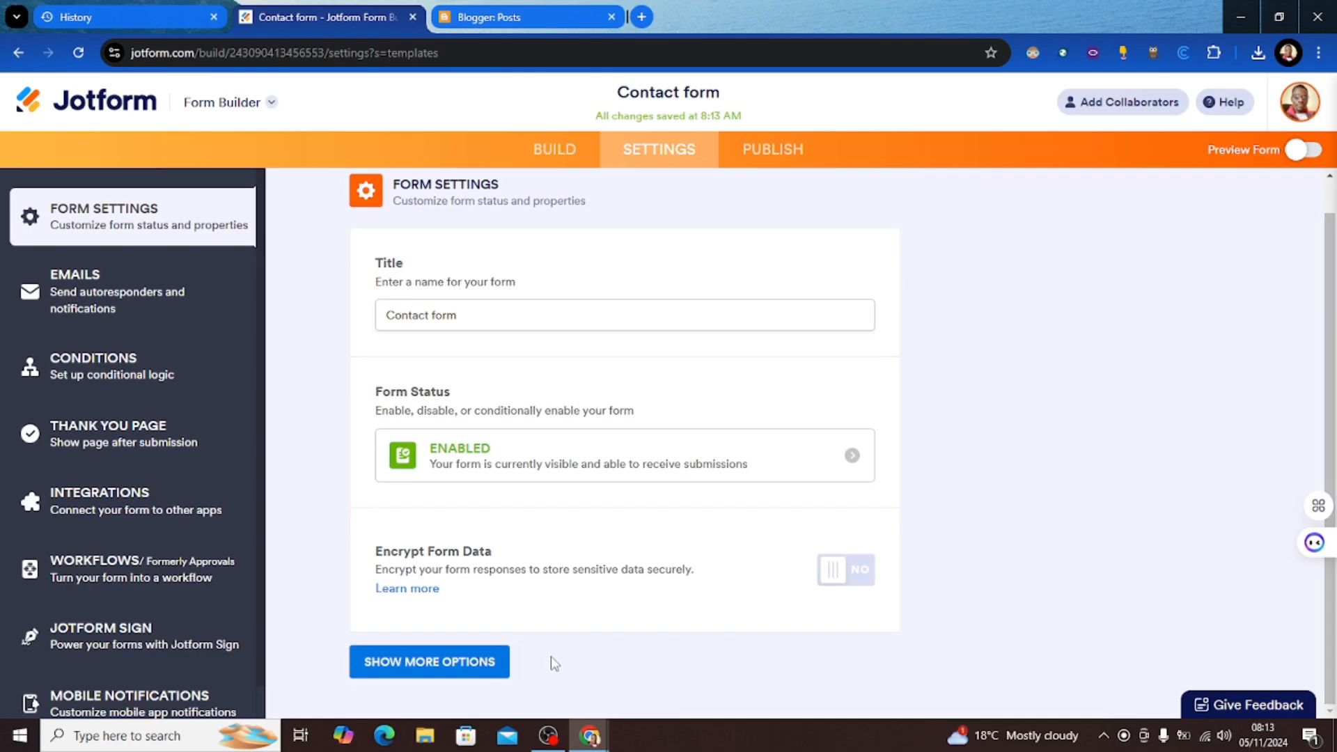
click(482, 662)
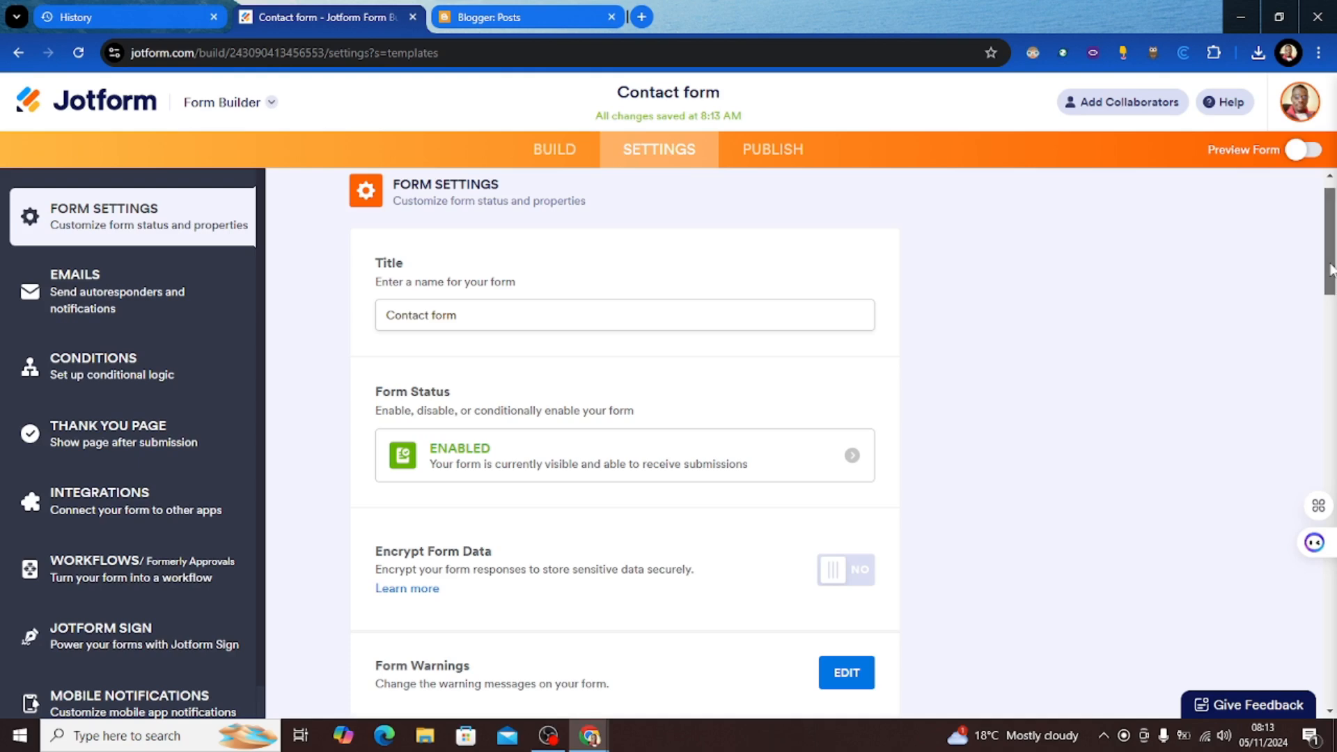
drag(1332, 268, 1316, 390)
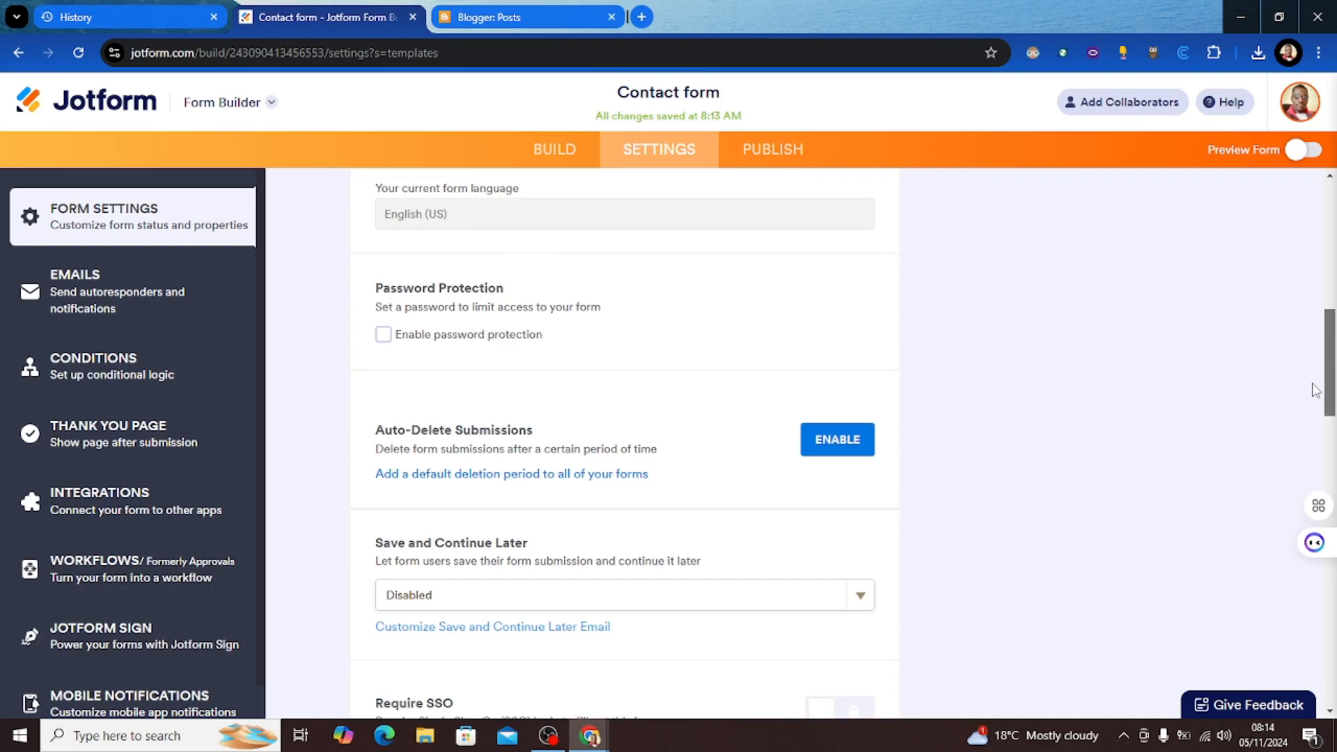
drag(1316, 391, 1214, 197)
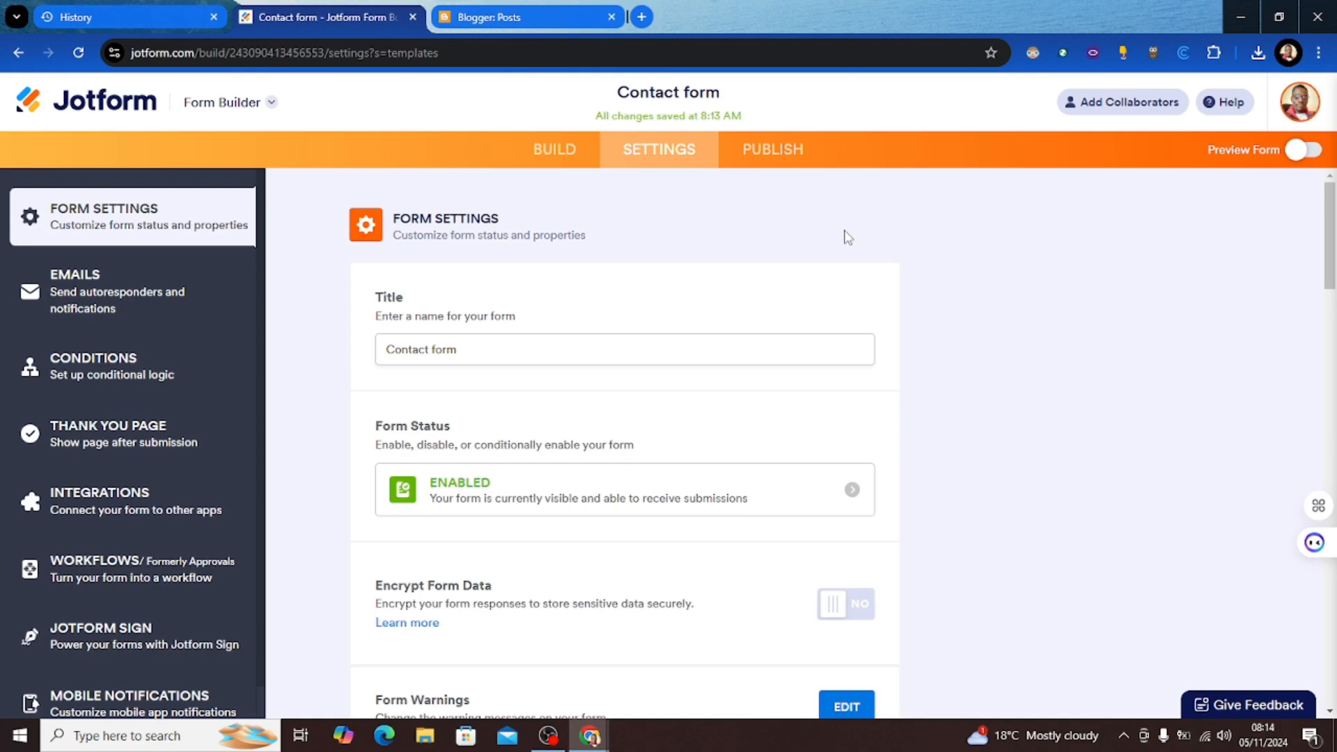
click(766, 152)
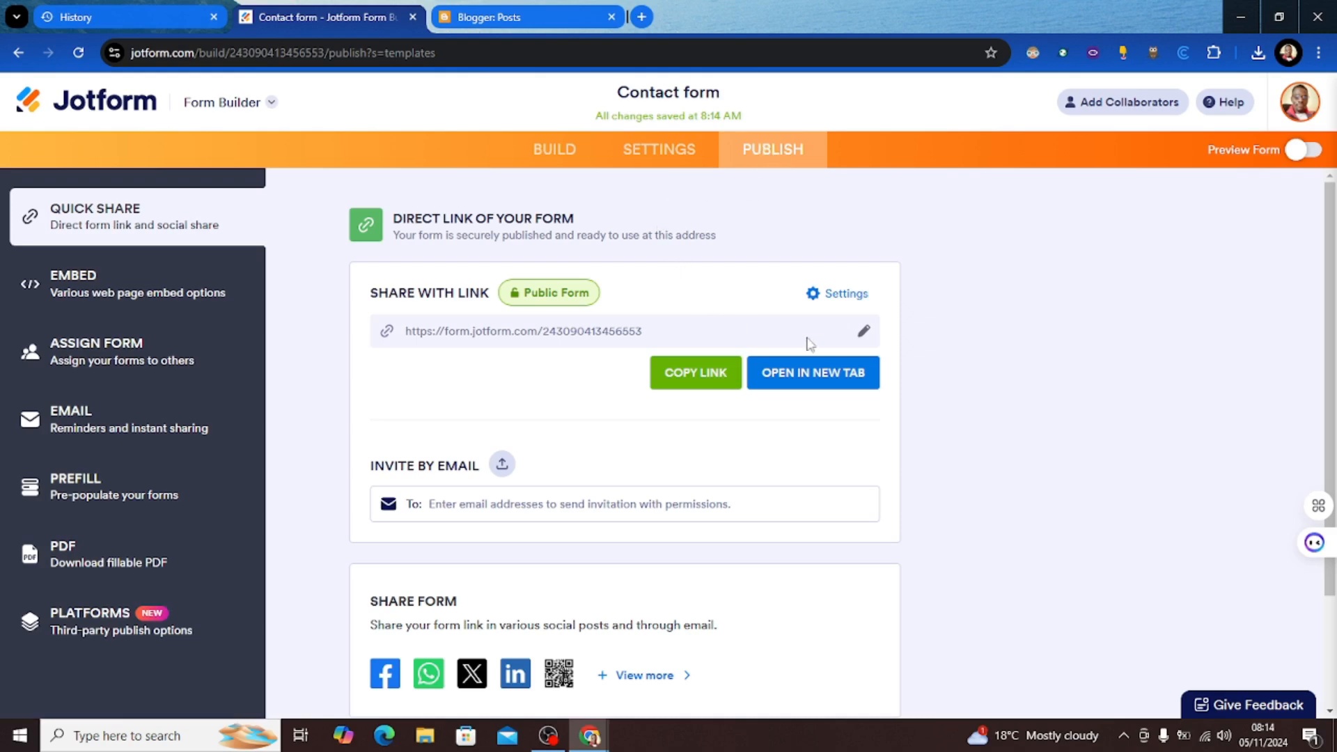
Step: Copy the Contact form's direct share link from the Publish page
click(718, 374)
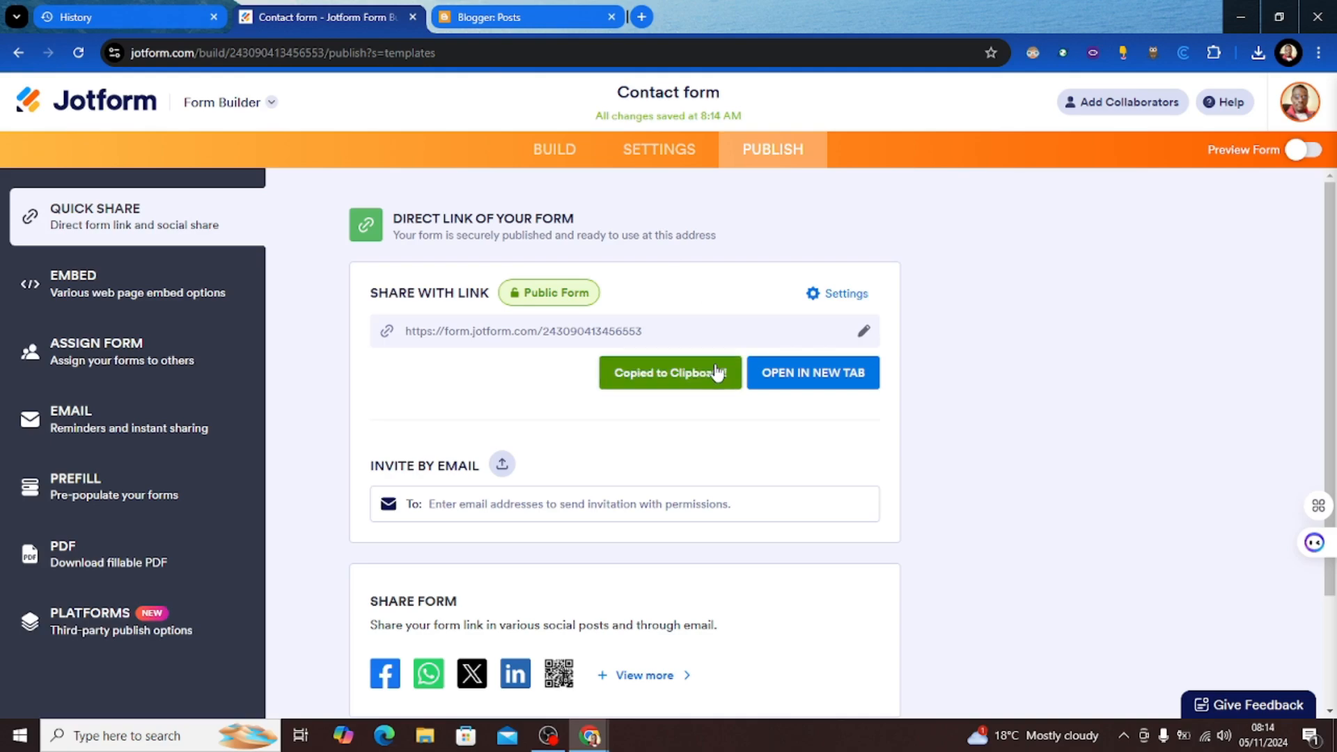
Step: Load the copied form link in a new tab and scroll through the live Contact form
click(642, 17)
key(ctrl+v)
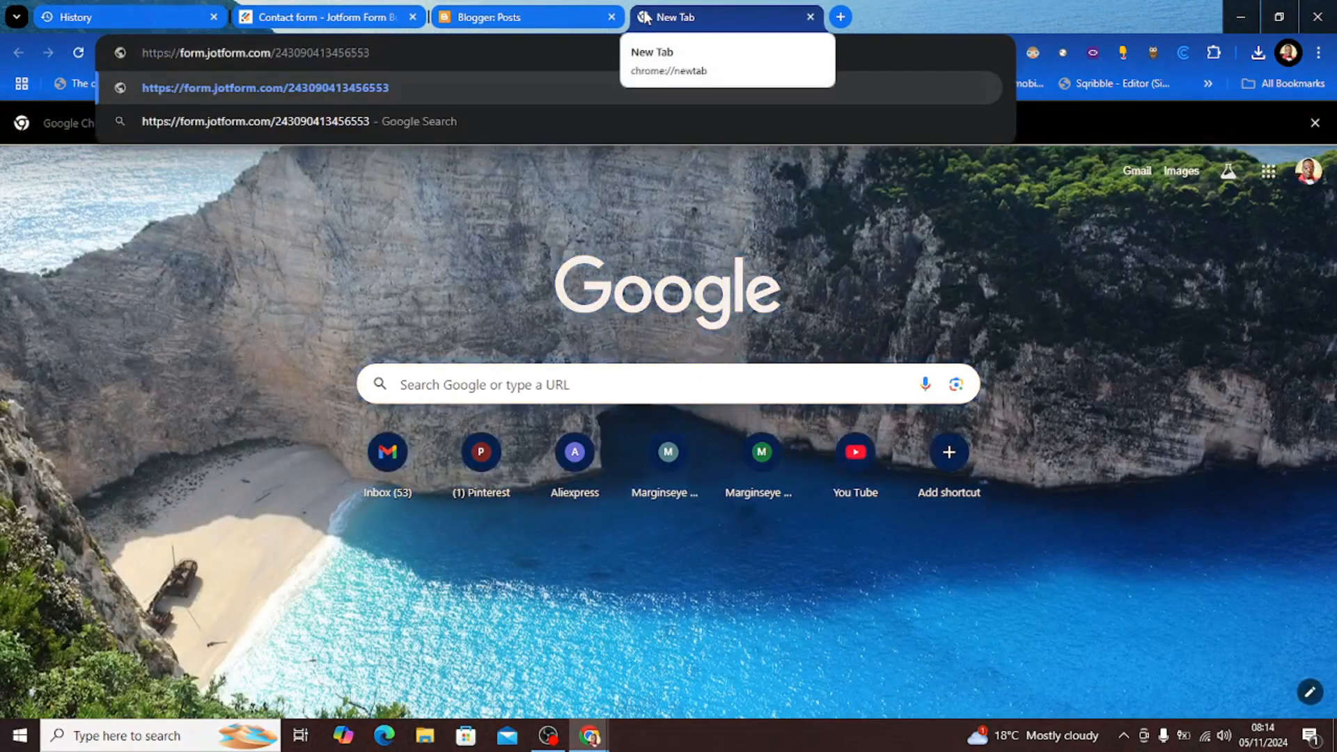
key(Return)
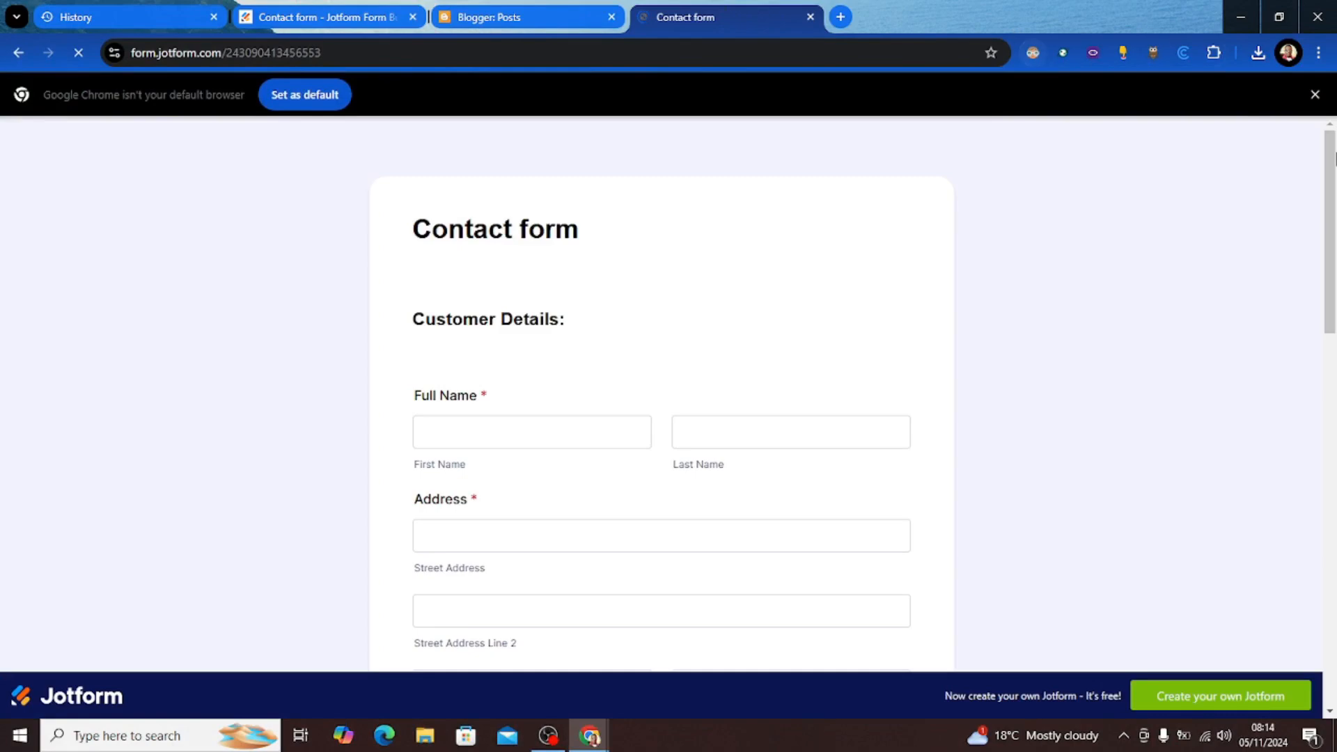
drag(1331, 177, 1322, 209)
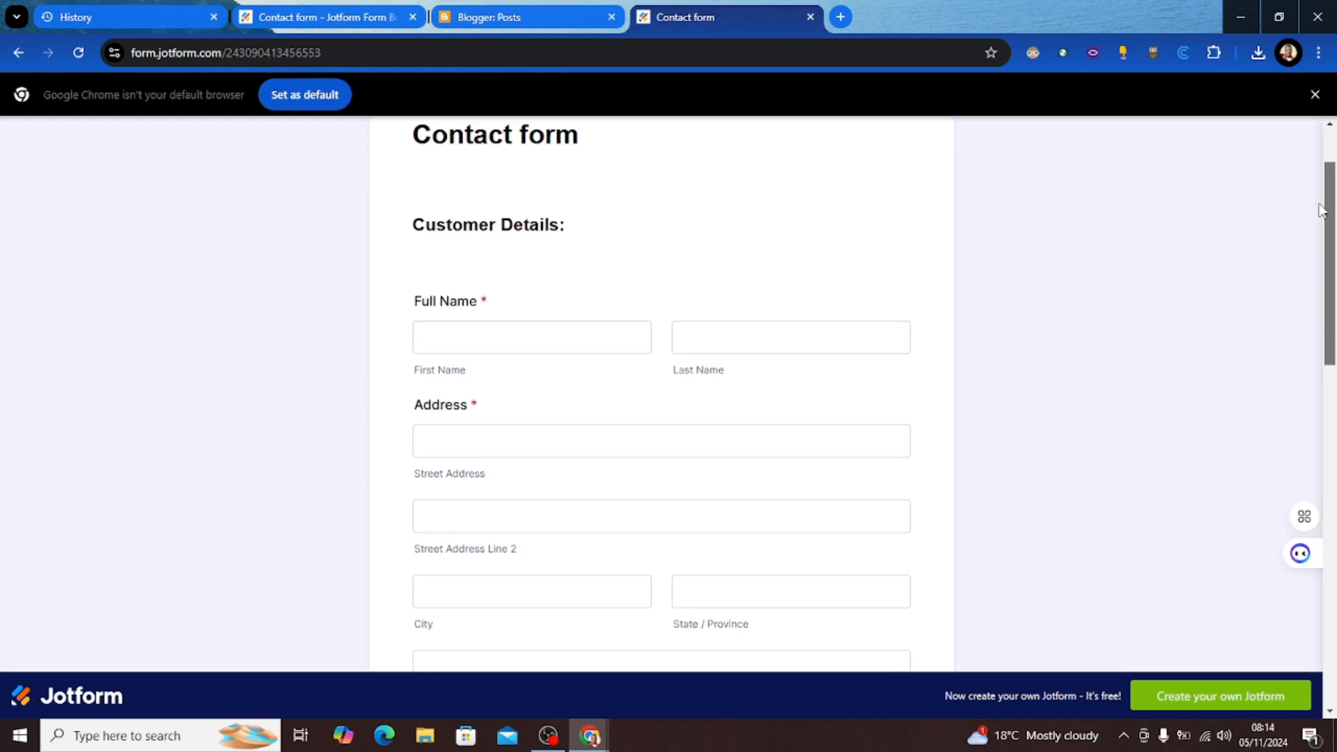
drag(1322, 209, 1316, 124)
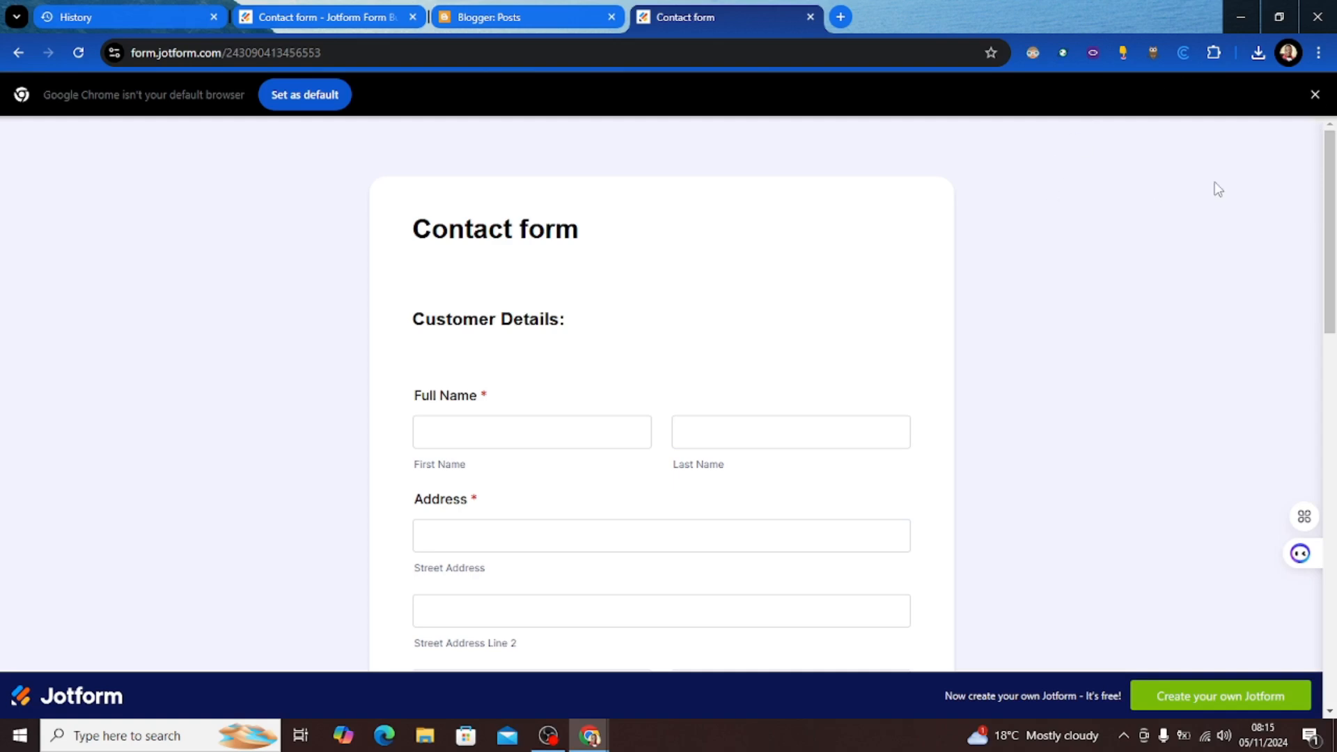
Step: Copy the Contact form's script embed code, then go to the Blogger posts tab
click(332, 16)
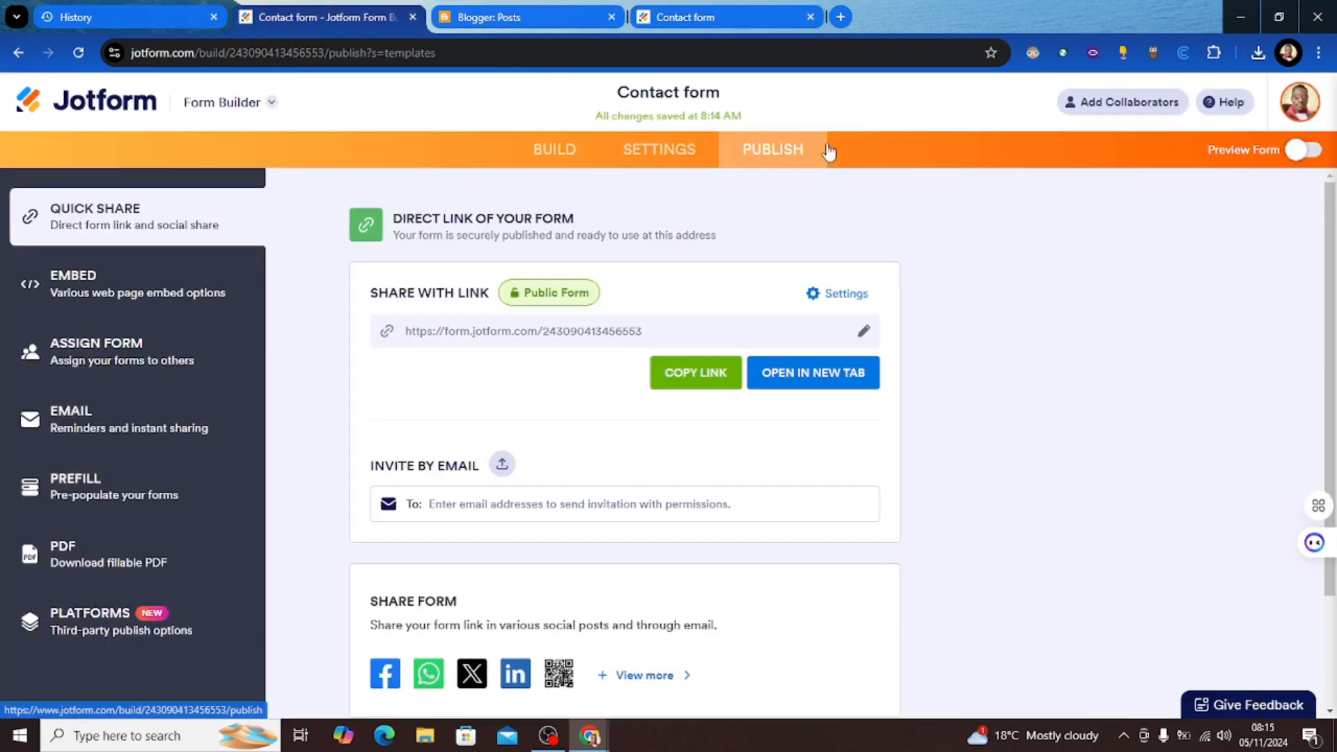
click(1301, 103)
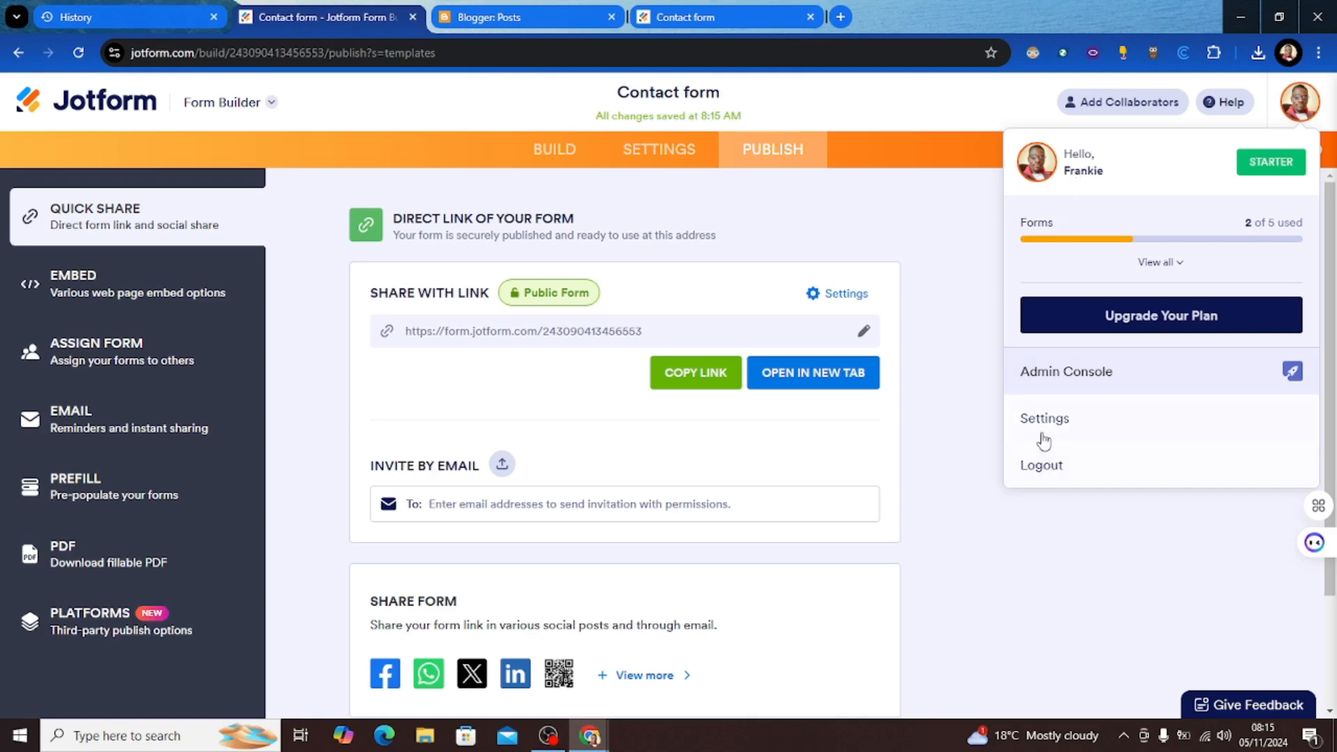
click(944, 610)
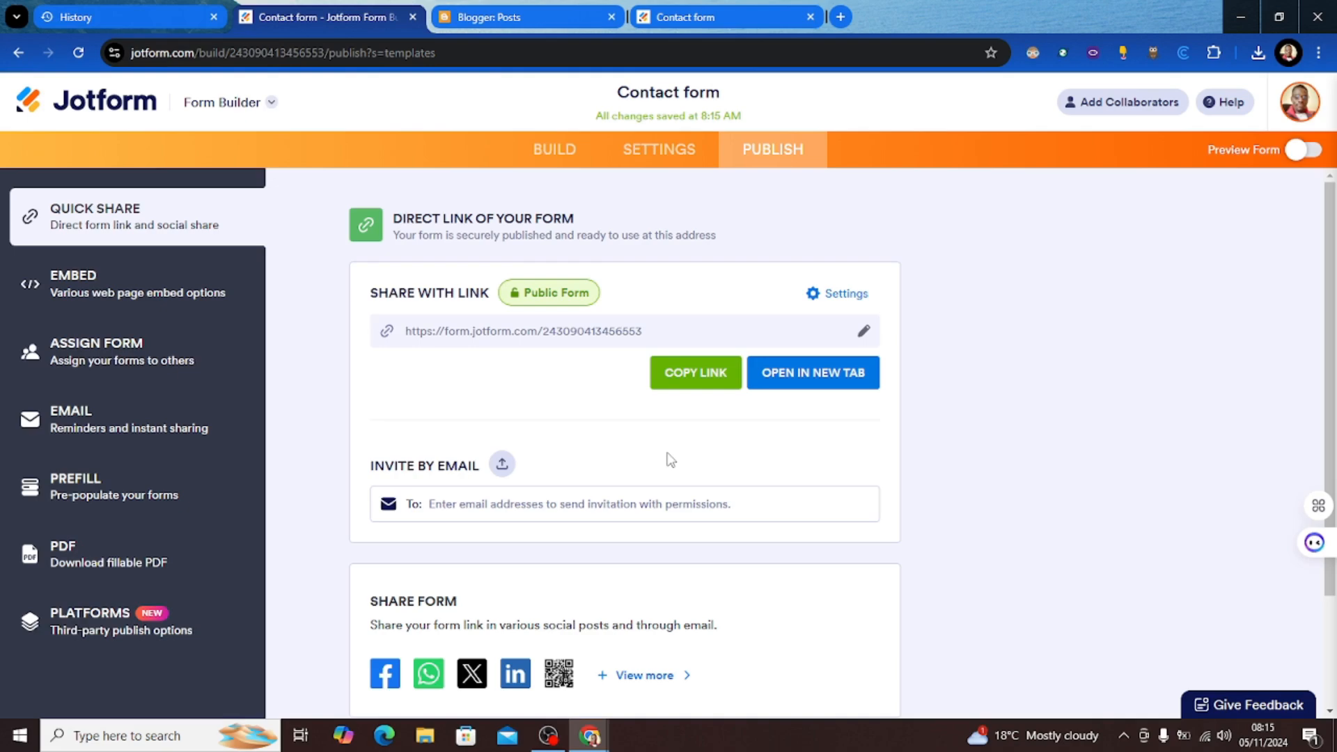
click(120, 289)
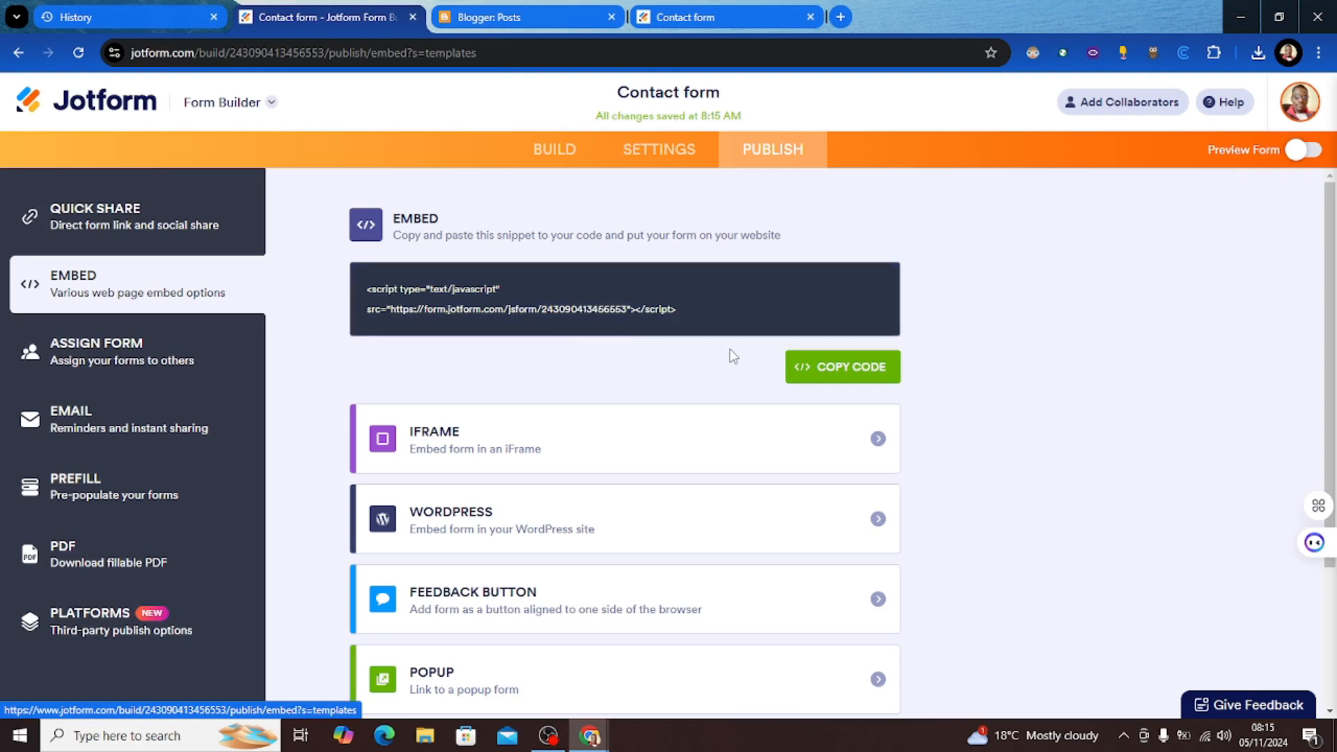
click(824, 384)
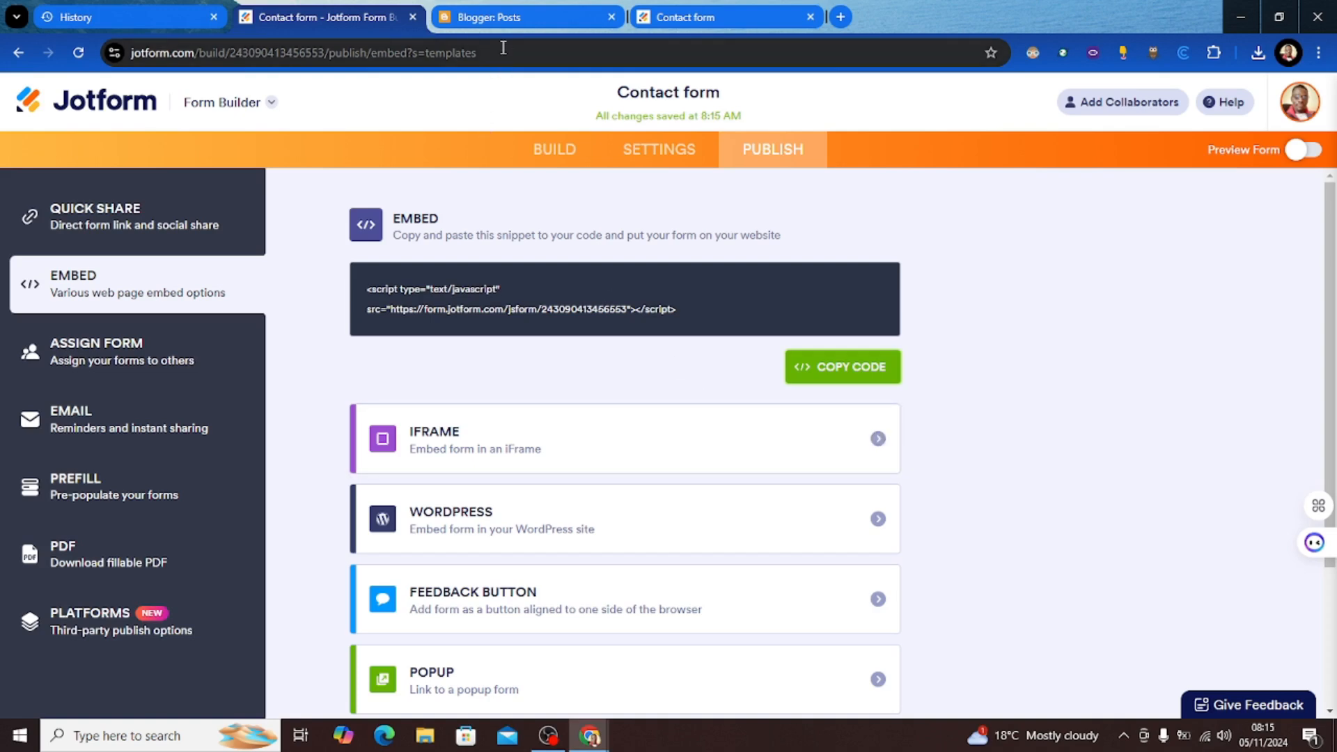
click(502, 21)
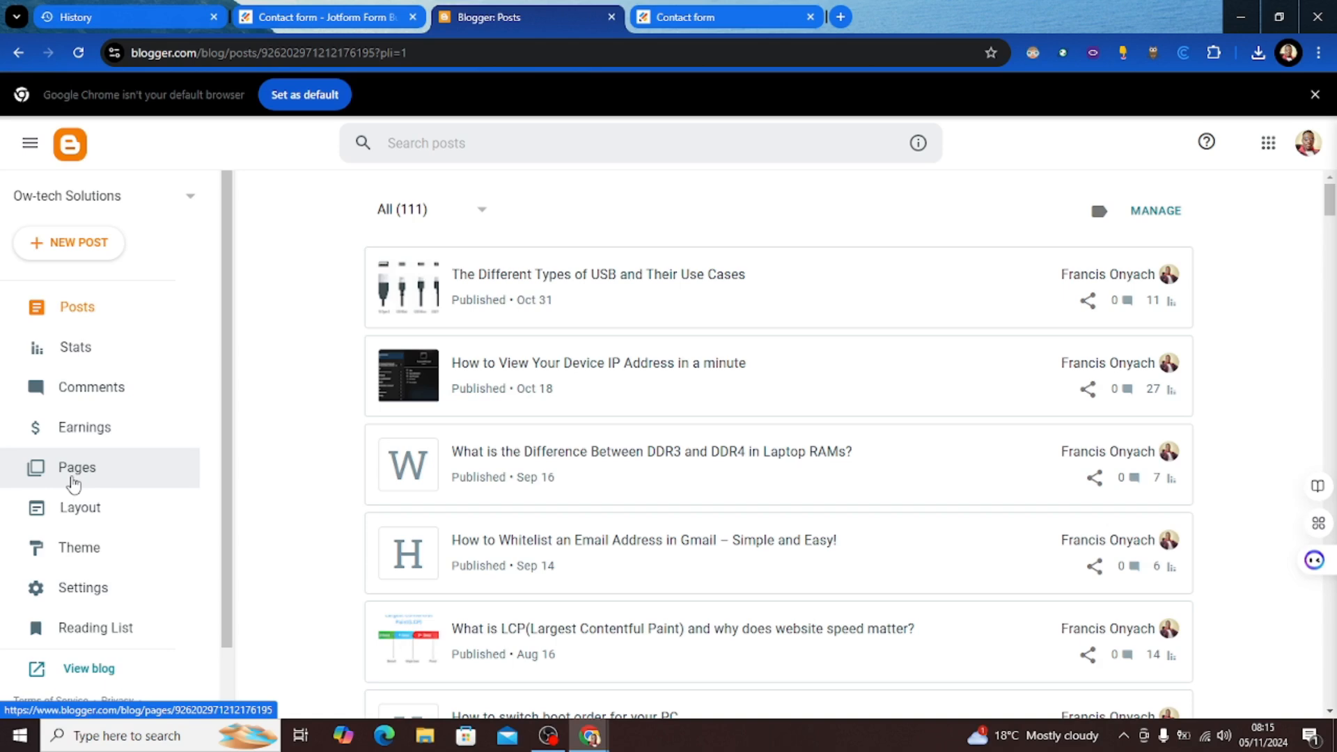
Step: Create a new Blogger page and title it 'Test contact'
click(73, 481)
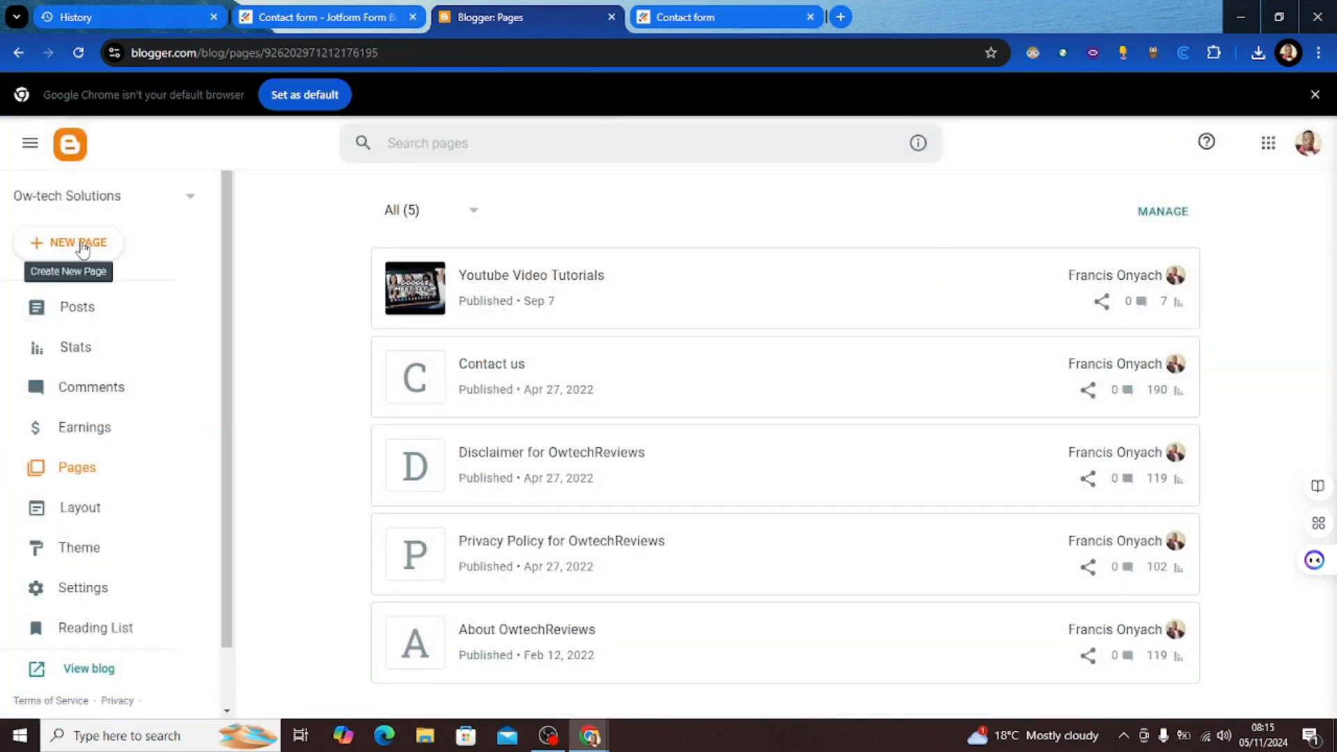
click(82, 249)
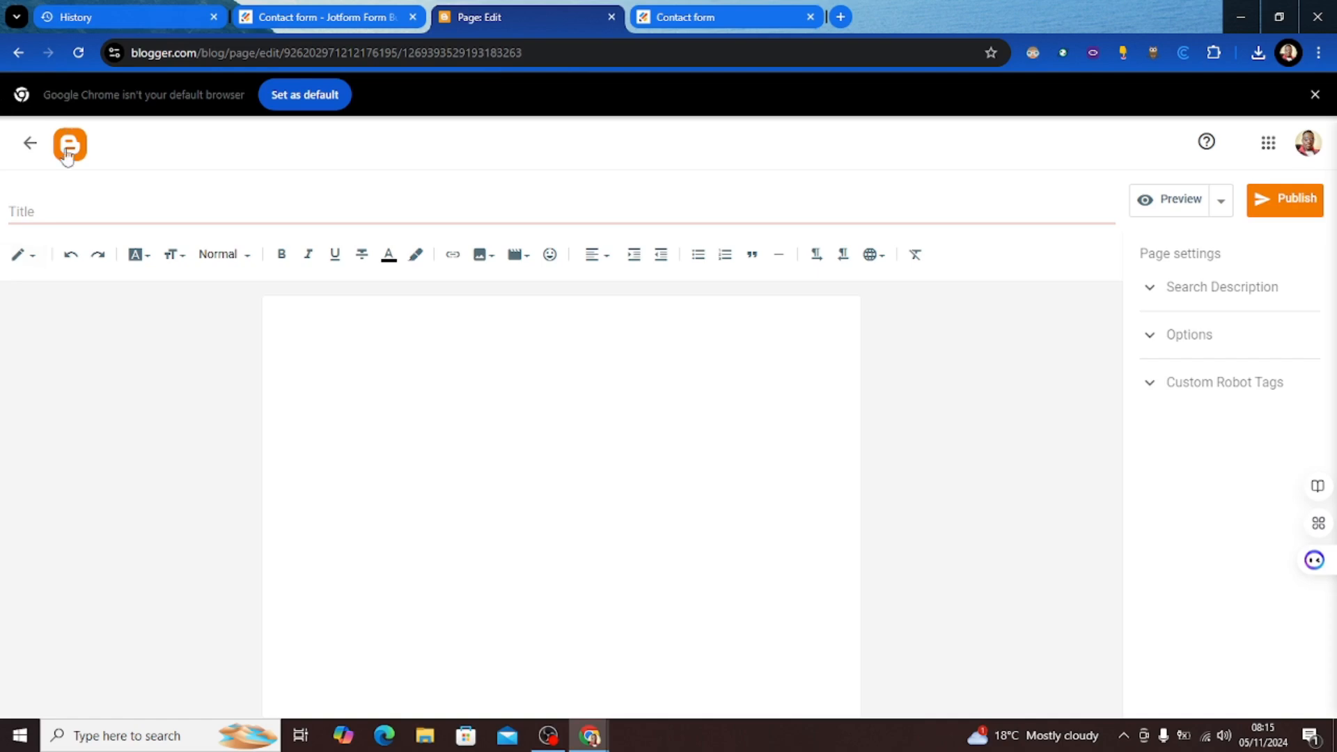
click(49, 216)
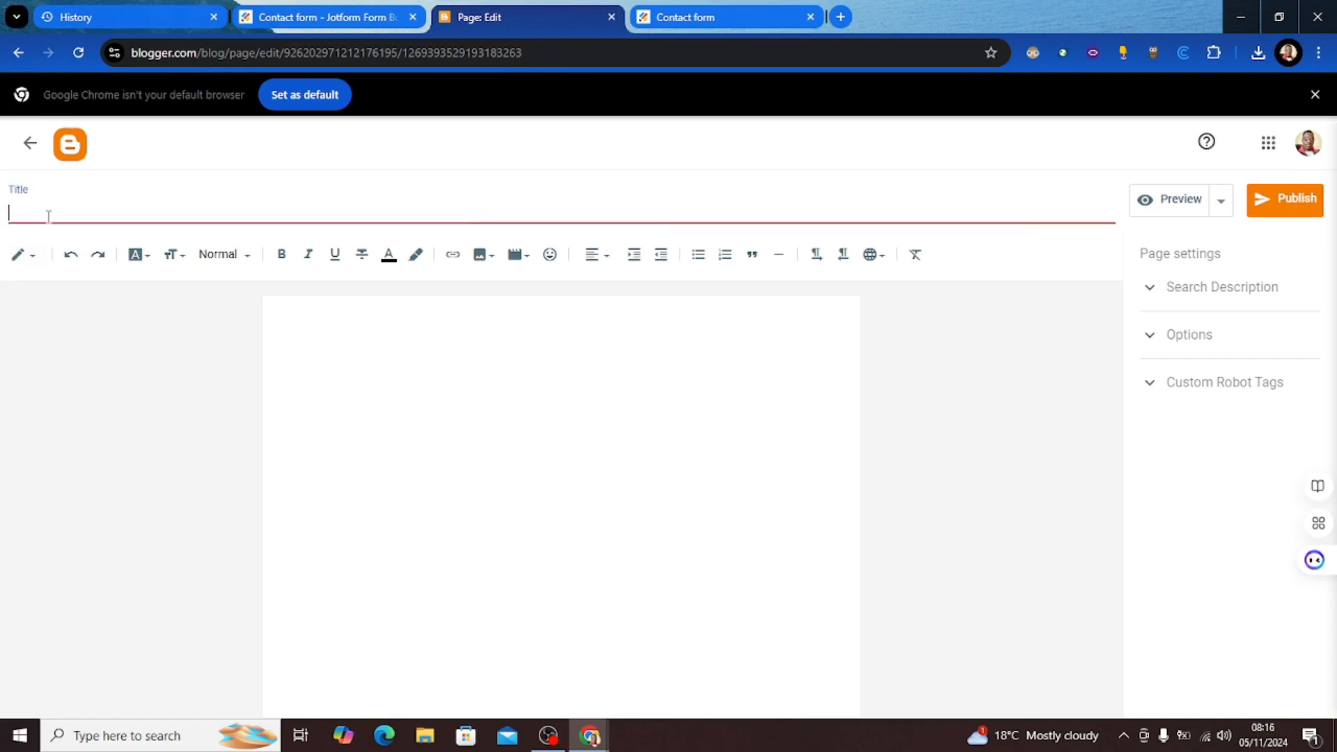
text(Test contact)
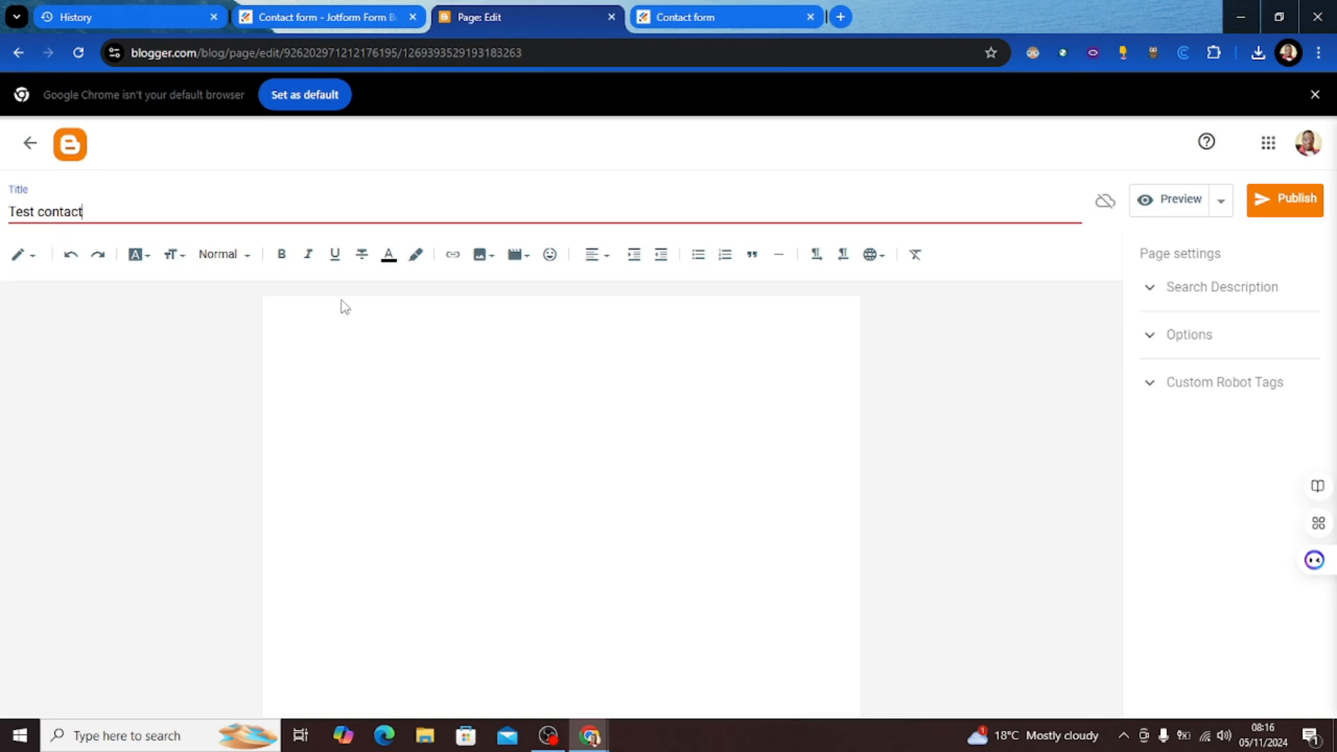
Step: Paste the Jotform embed script into the page body, then delete it again
click(324, 330)
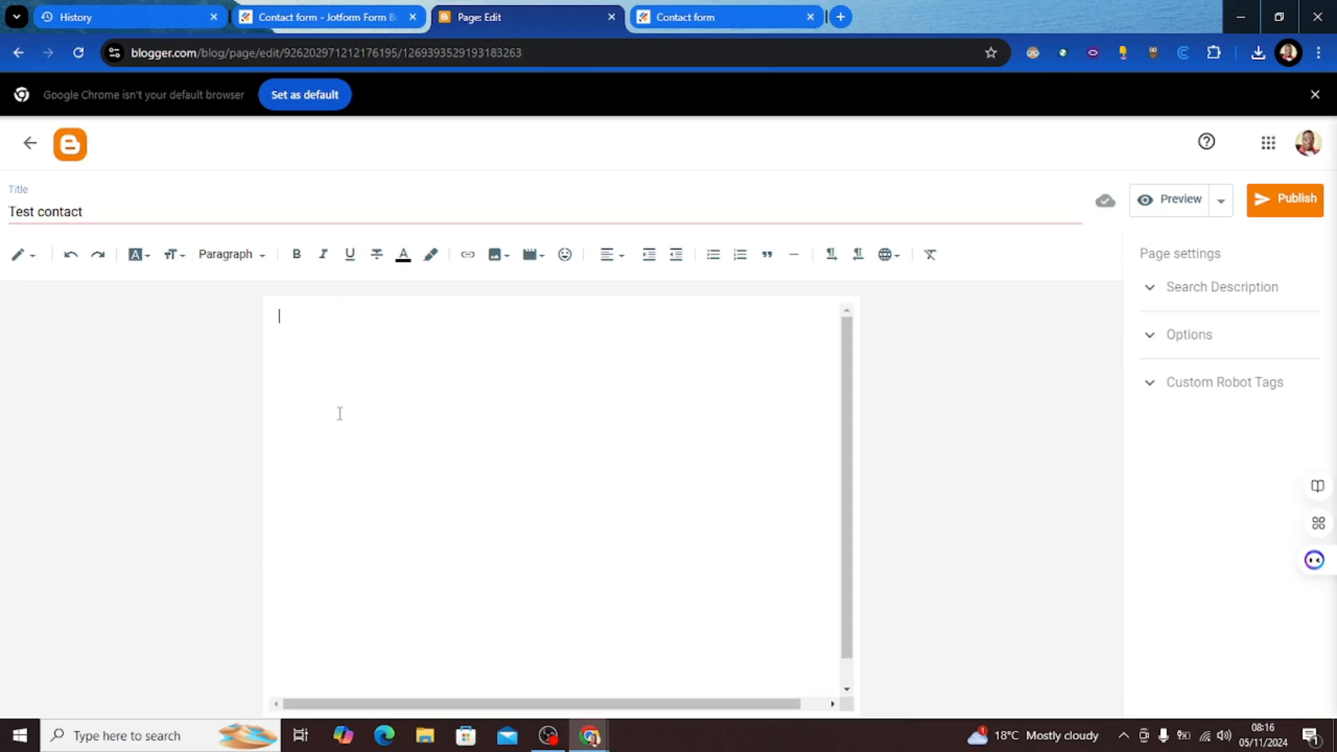
click(319, 380)
key(ctrl+v)
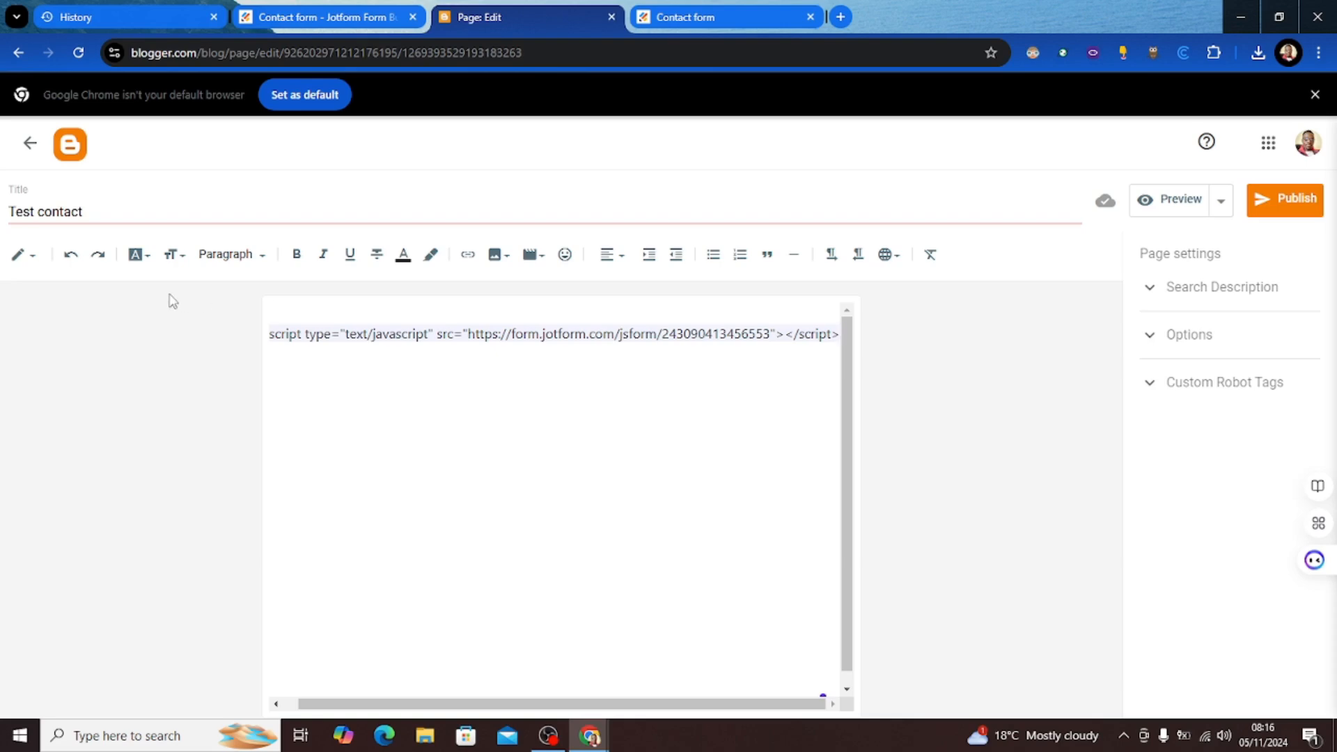
key(BackSpace)
key(BackSpace)
key(BackSpace)
key(BackSpace)
key(BackSpace)
key(BackSpace)
key(BackSpace)
key(BackSpace)
key(BackSpace)
key(BackSpace)
key(BackSpace)
key(BackSpace)
key(BackSpace)
key(BackSpace)
key(BackSpace)
key(BackSpace)
key(BackSpace)
key(BackSpace)
key(BackSpace)
key(BackSpace)
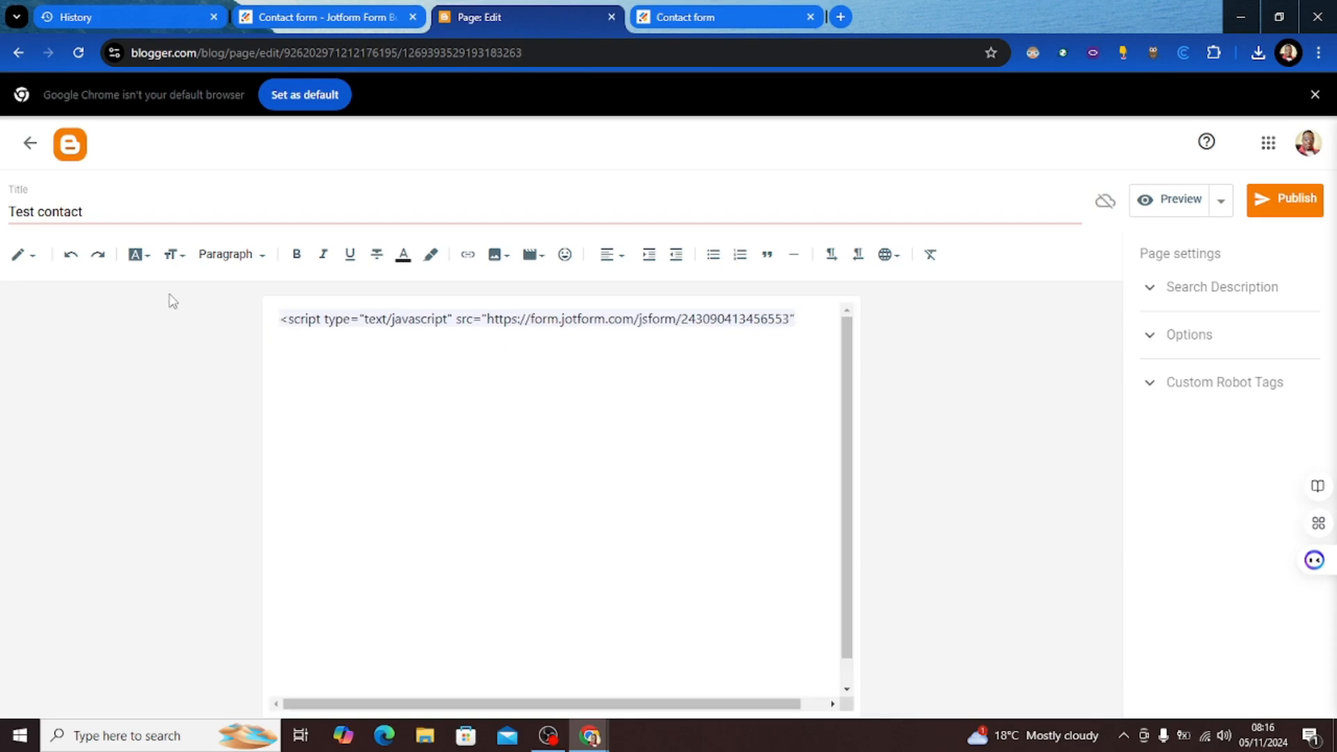
key(BackSpace)
key(BackSpace)
key(BackSpace)
key(BackSpace)
key(BackSpace)
key(BackSpace)
key(BackSpace)
key(BackSpace)
key(BackSpace)
key(BackSpace)
key(BackSpace)
key(BackSpace)
key(BackSpace)
key(BackSpace)
key(BackSpace)
key(BackSpace)
key(BackSpace)
key(BackSpace)
key(BackSpace)
key(BackSpace)
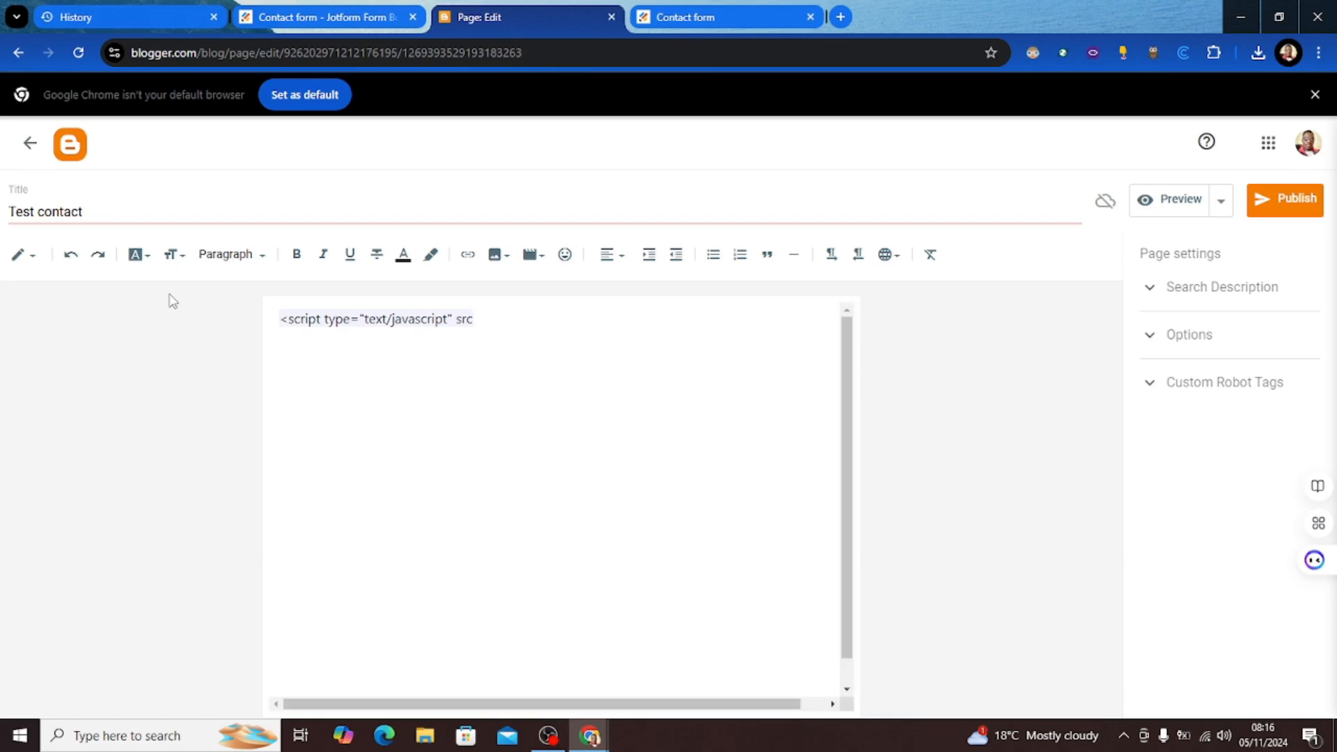
key(BackSpace)
key(BackSpace)
key(BackSpace)
key(BackSpace)
key(BackSpace)
key(BackSpace)
key(BackSpace)
key(BackSpace)
key(BackSpace)
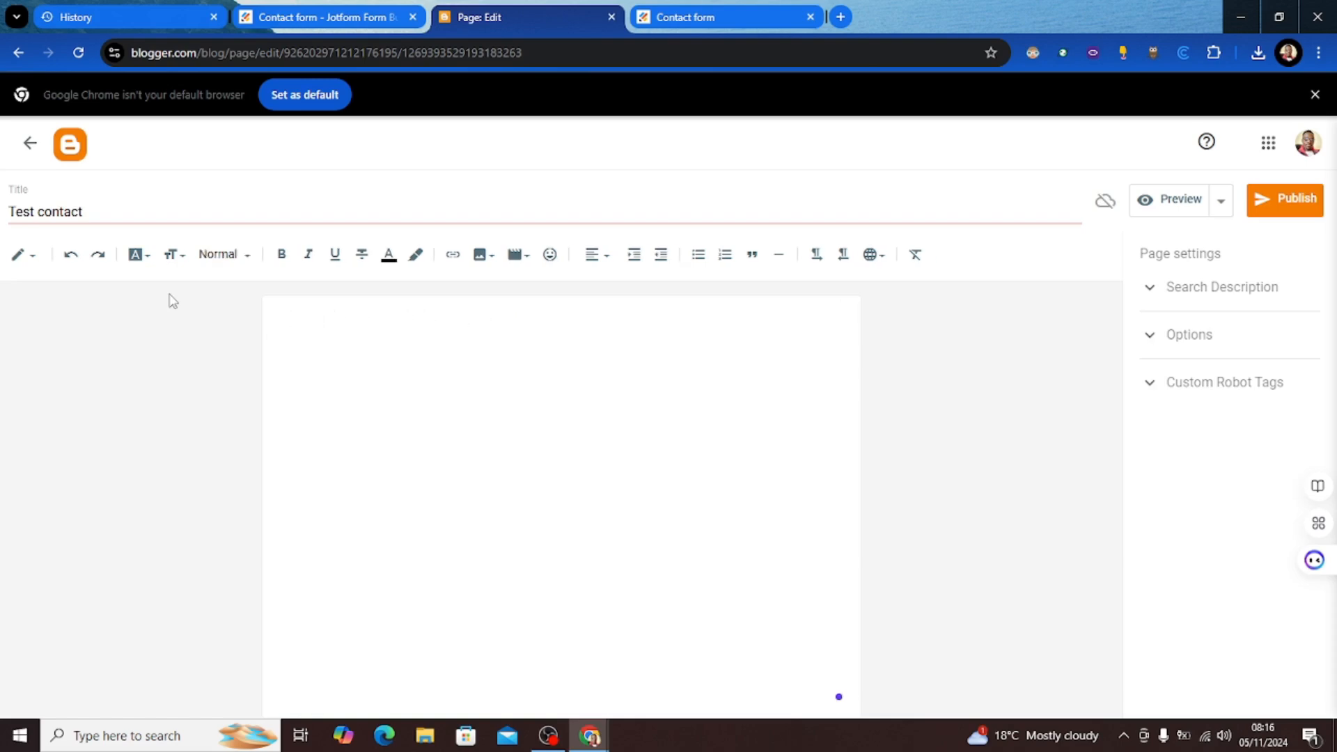
Step: Switch the Test contact page editor to HTML view and paste in the Jotform script tag
click(27, 255)
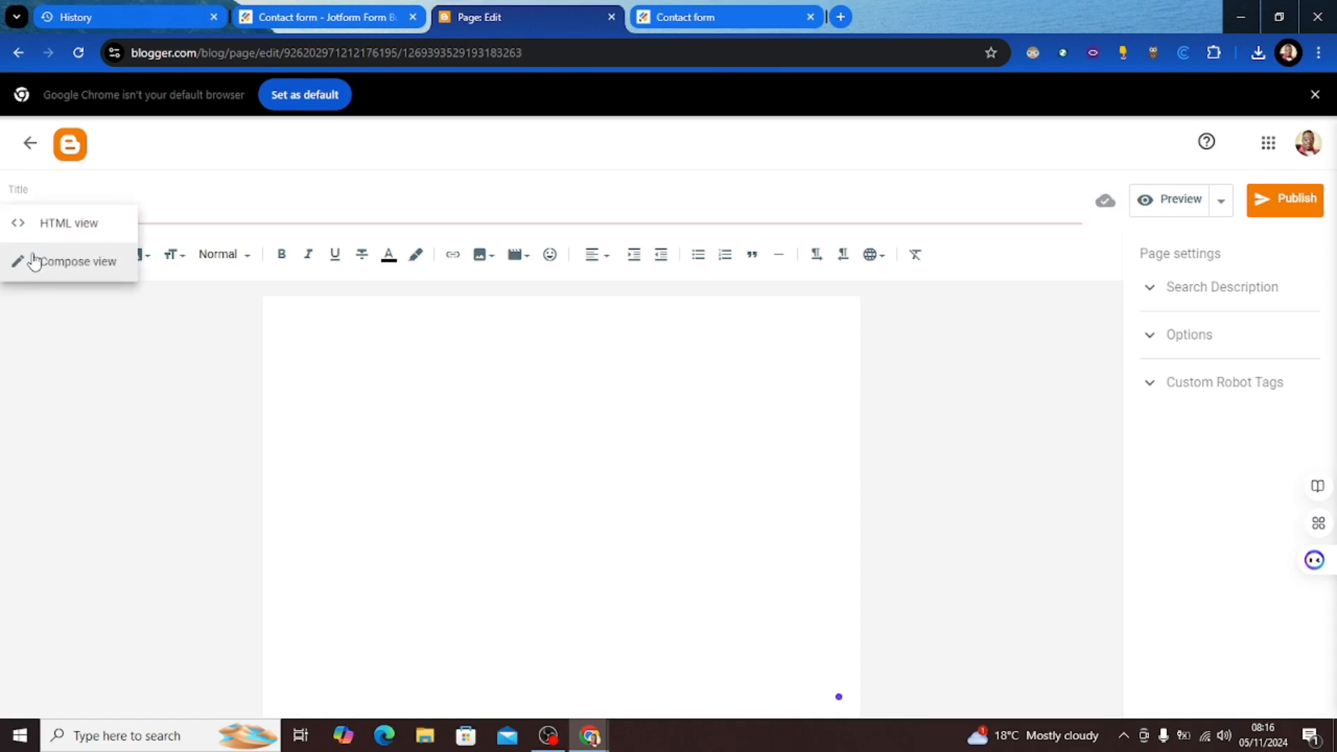
click(75, 229)
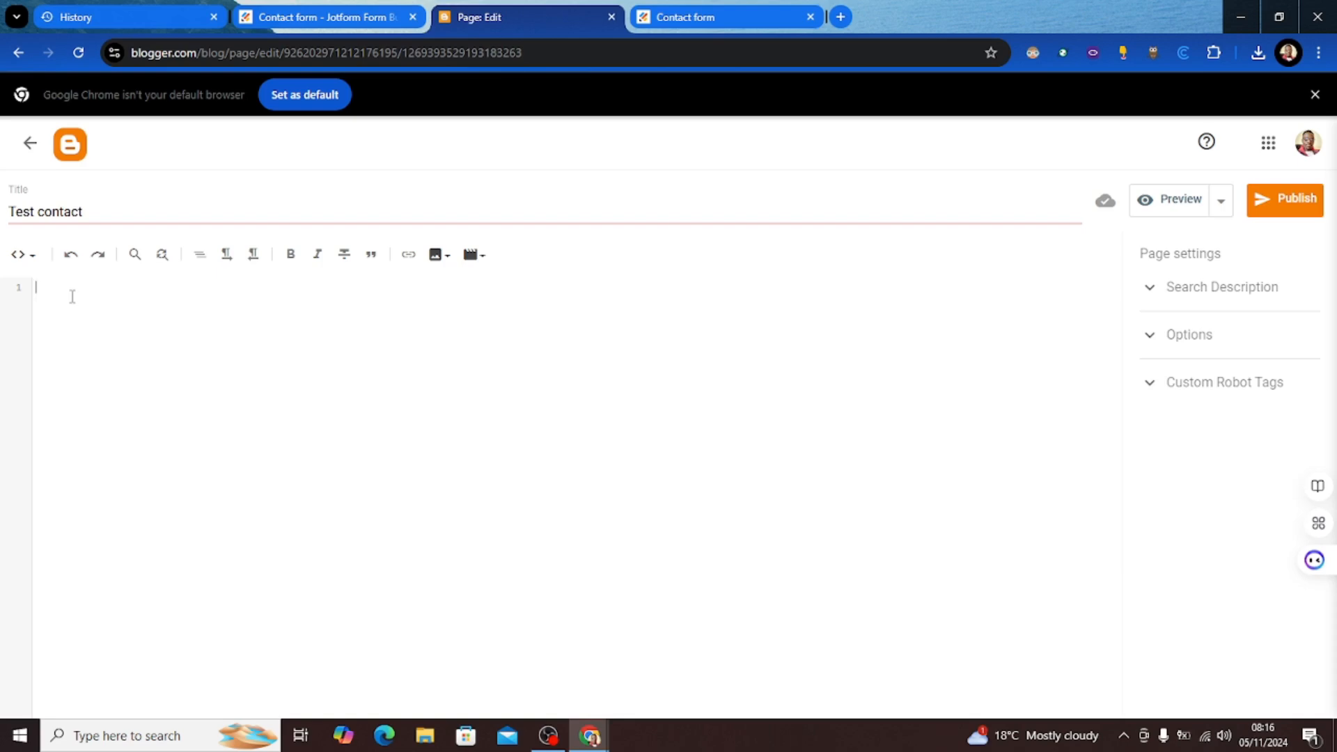
key(ctrl+v)
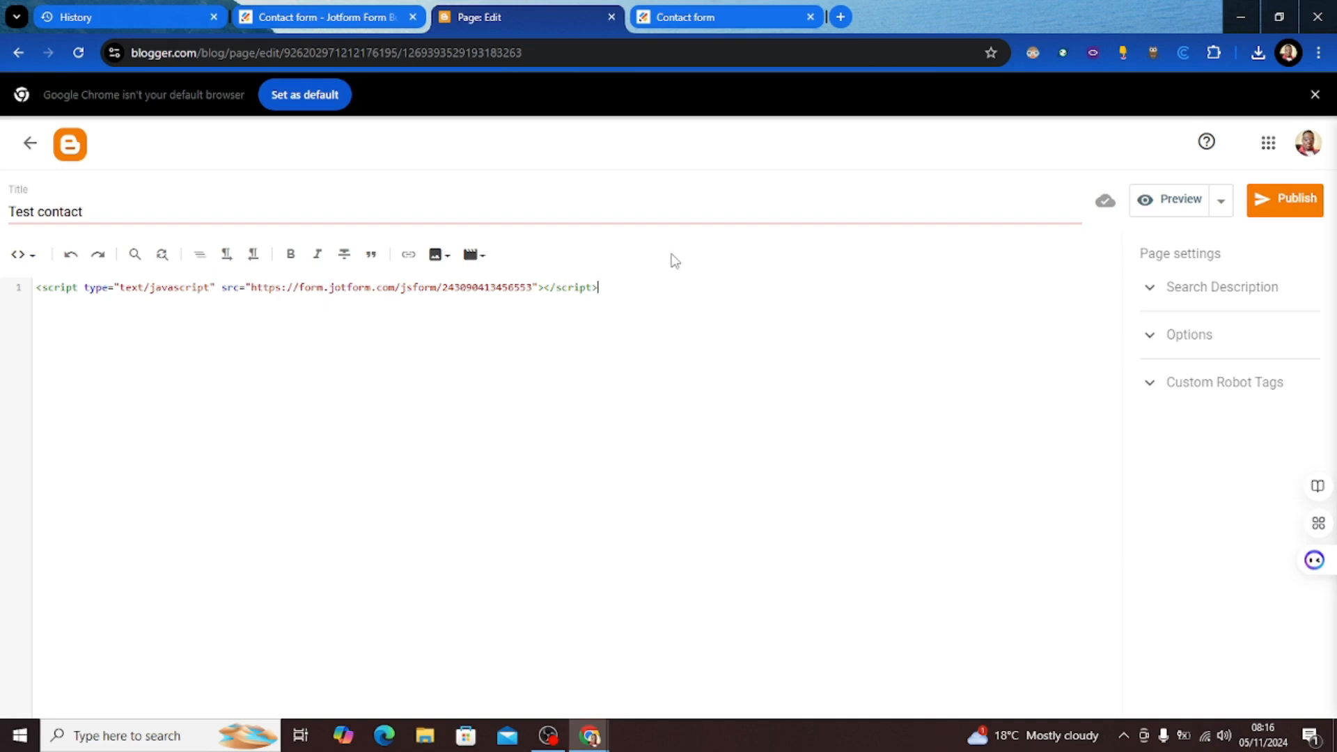
Step: Publish the Test contact page, confirm, and view it live at test-contact.html
click(1255, 202)
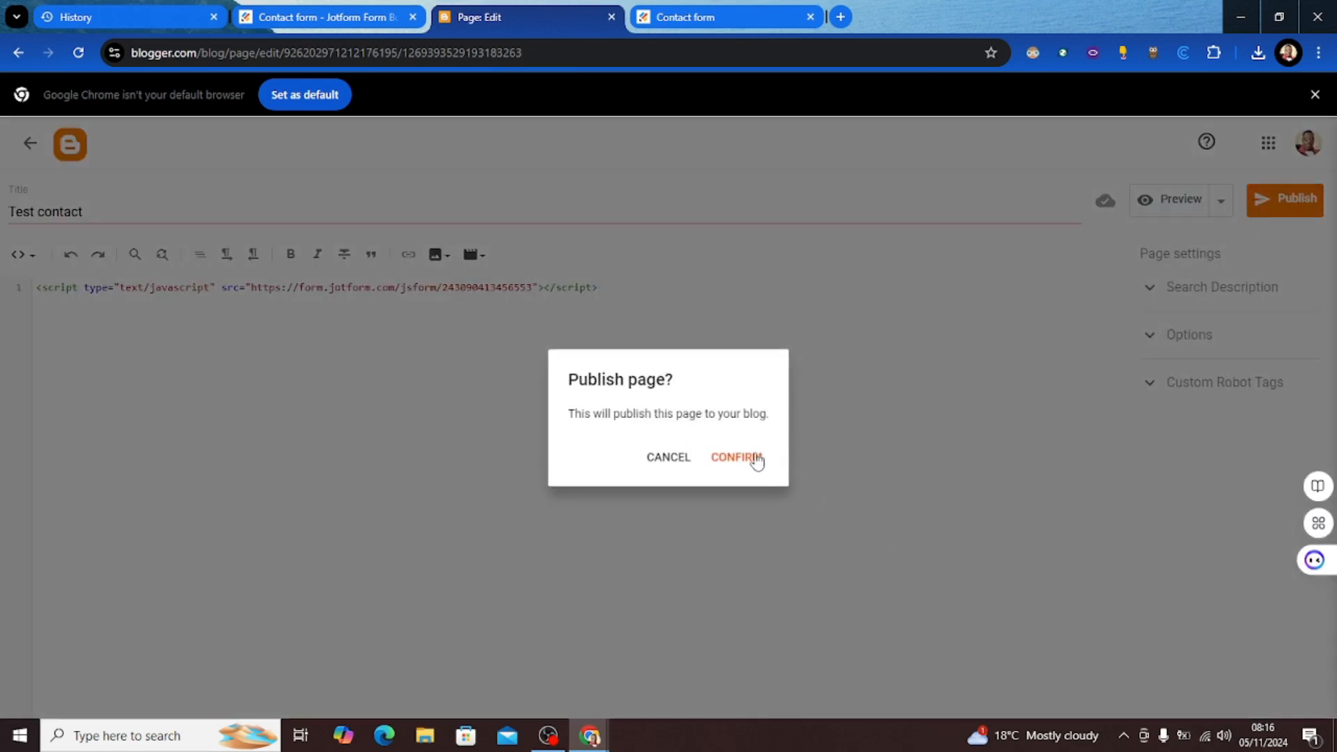
click(754, 459)
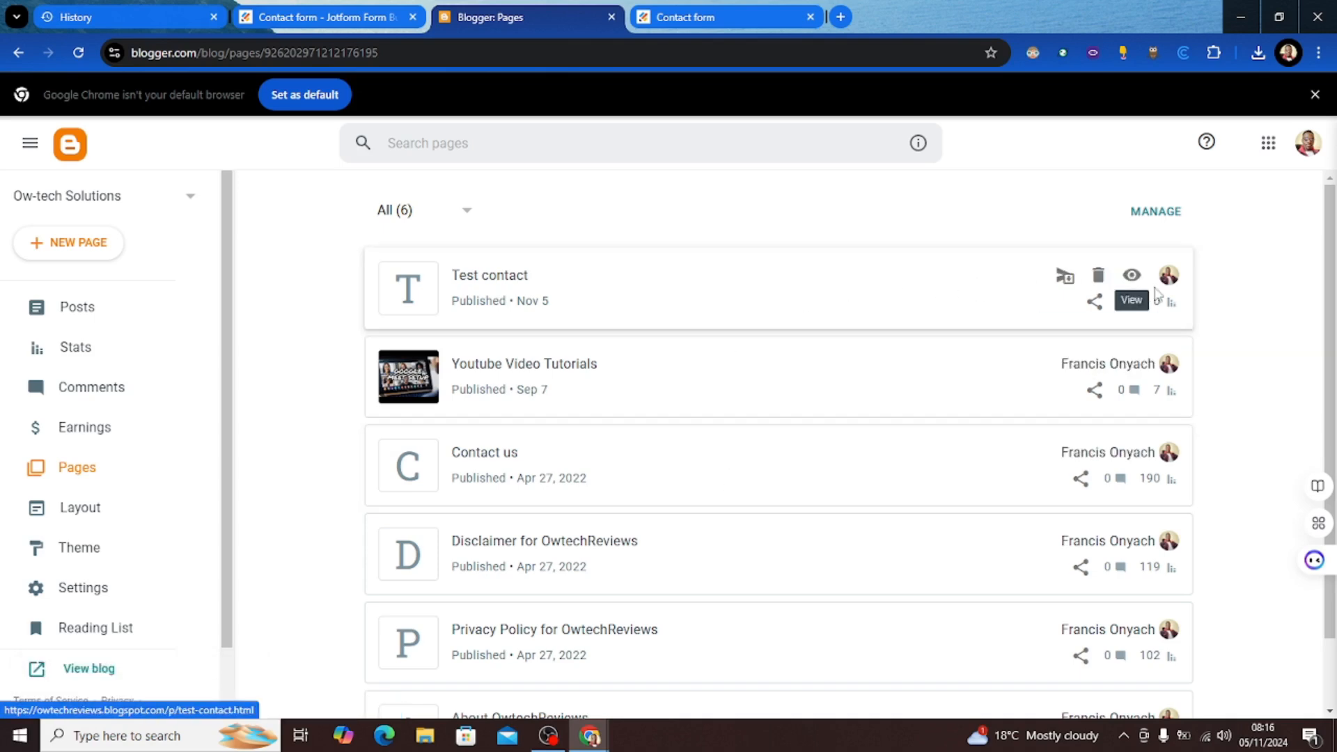
click(1132, 275)
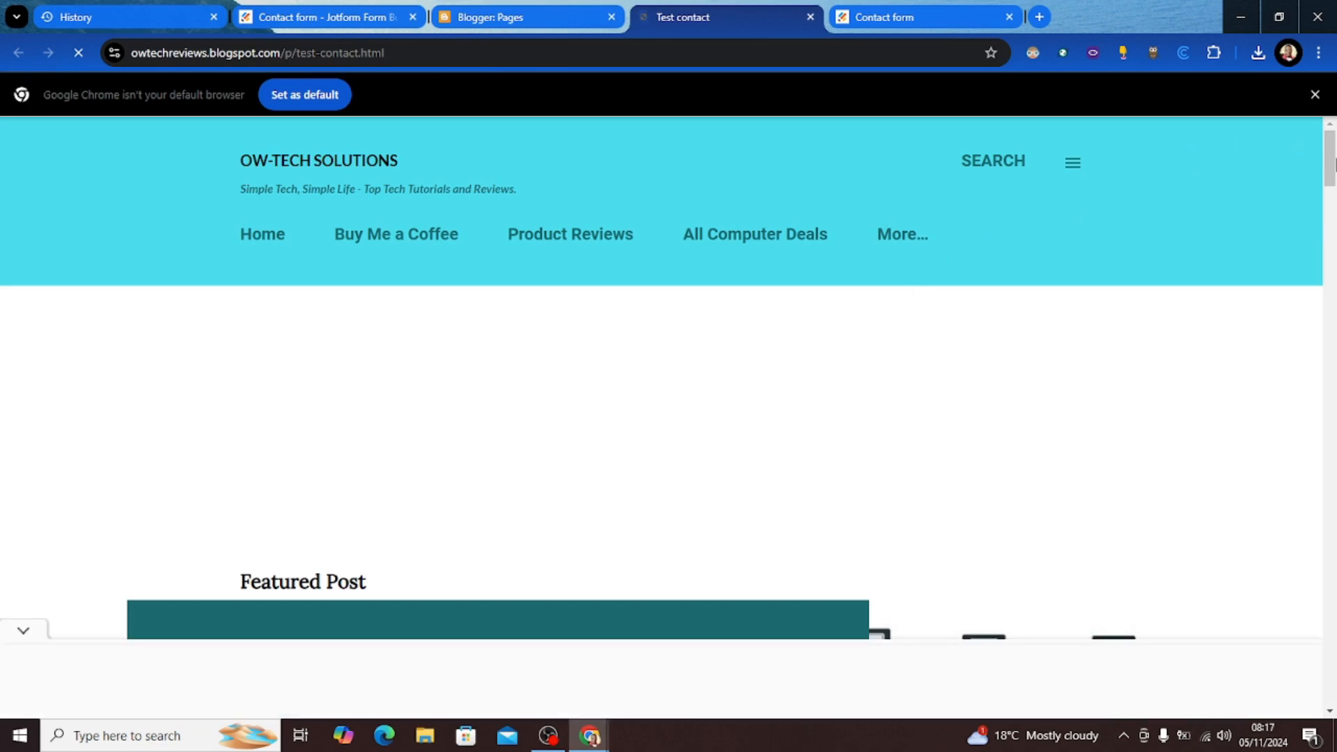
Step: Scroll the live Test contact page to check that the Jotform contact form appears
drag(1332, 164, 1264, 398)
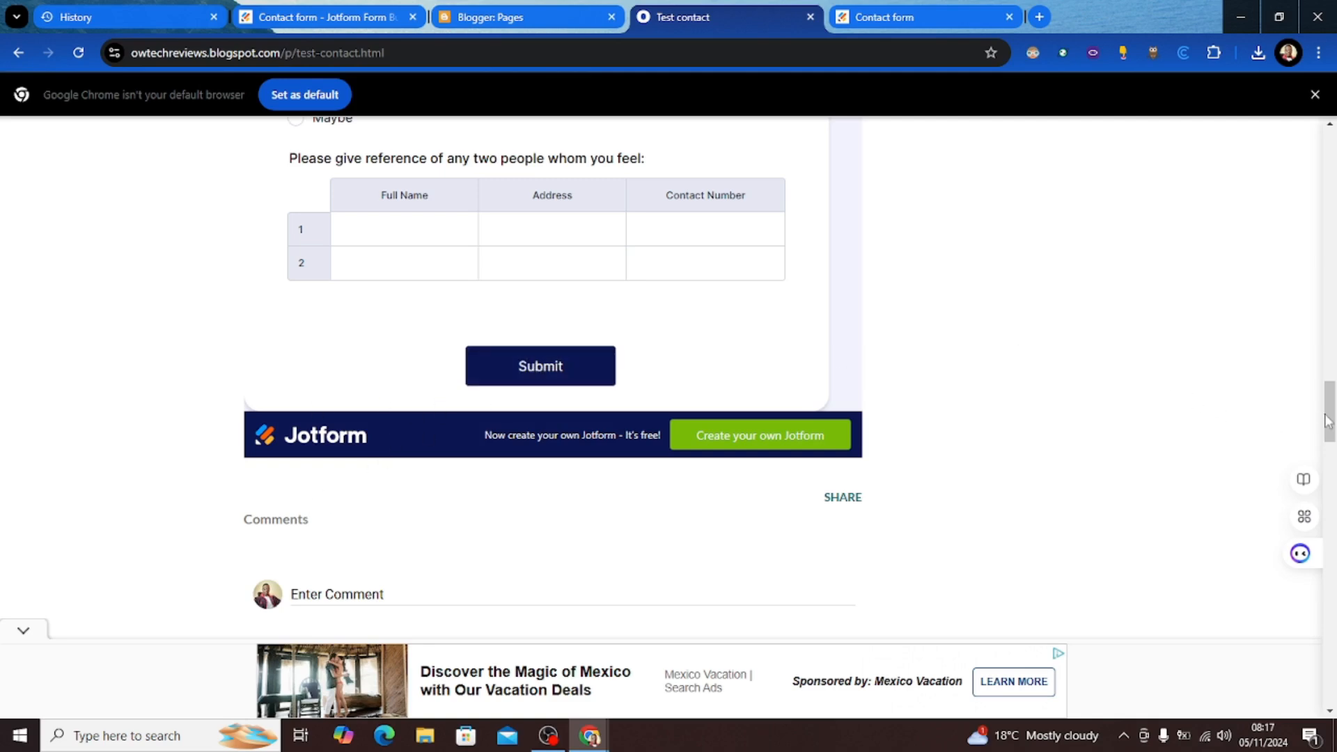
drag(1331, 410, 1268, 112)
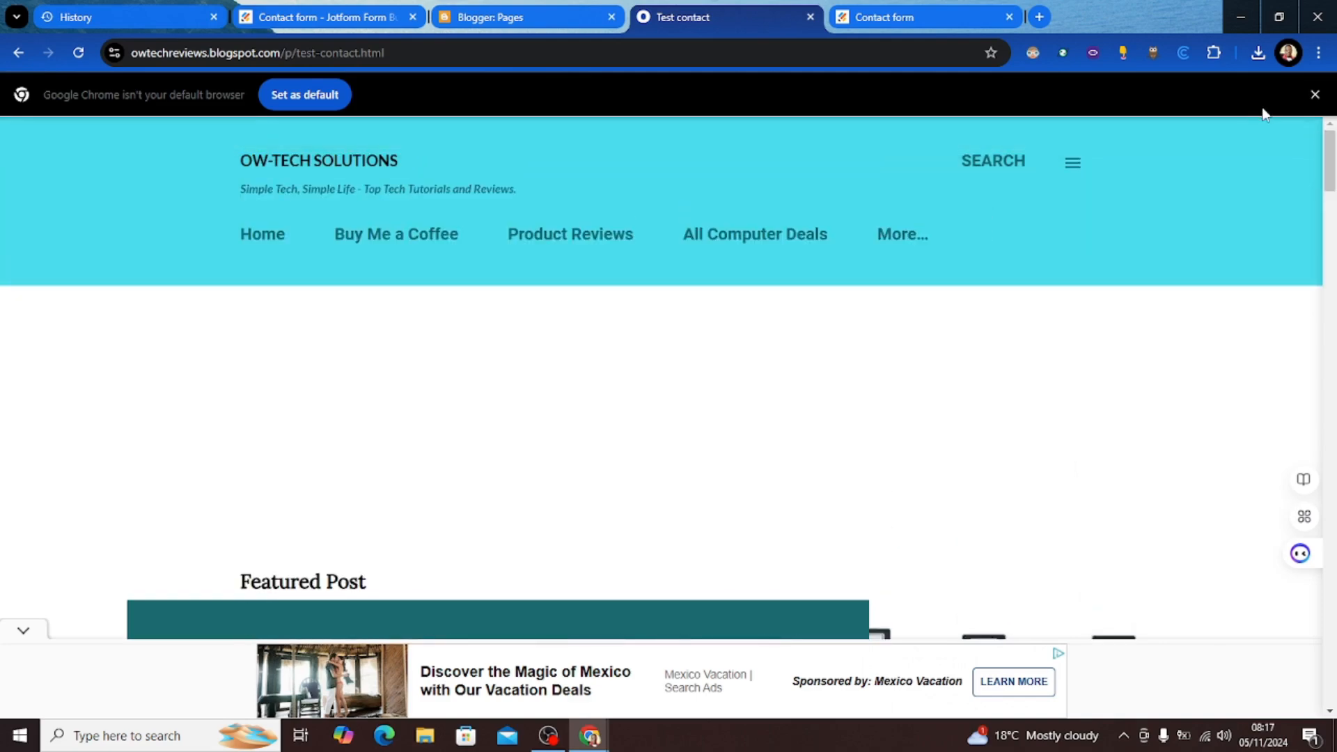
drag(1334, 154, 1279, 526)
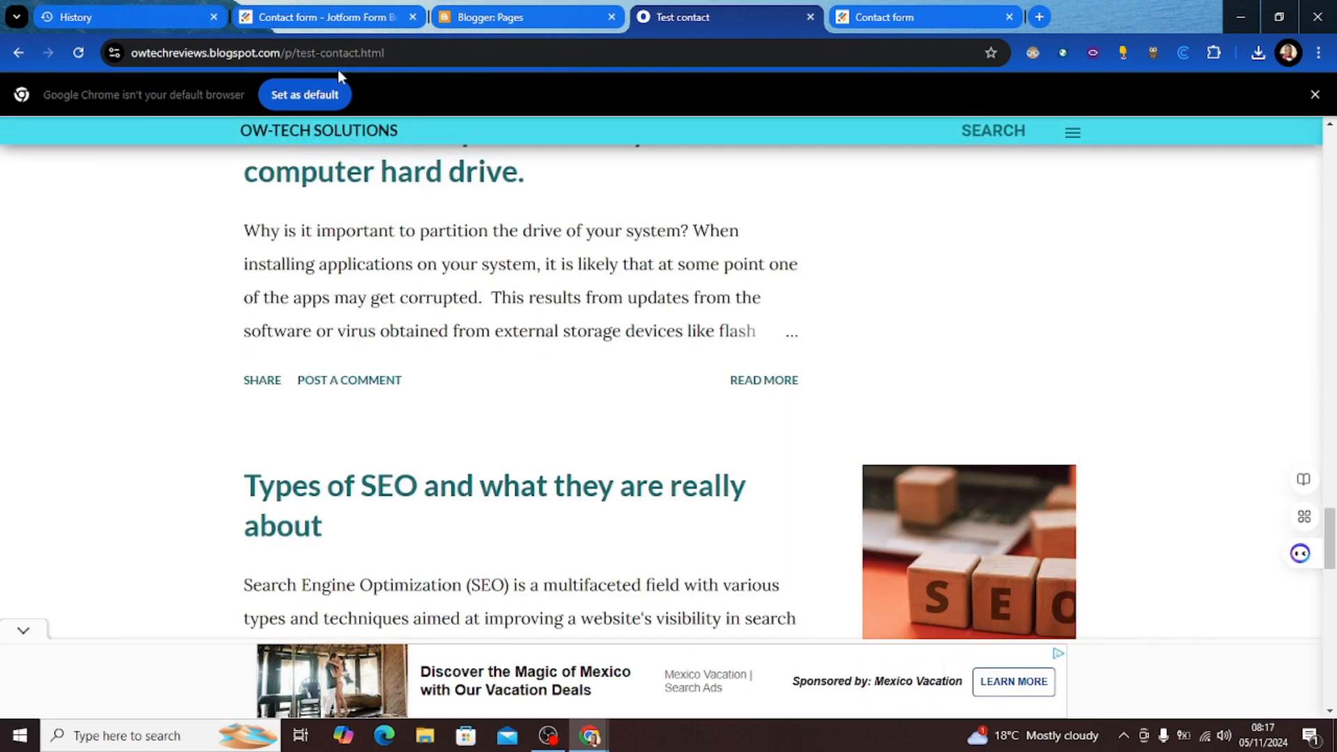
Step: Copy the live page's URL from the address bar and return to the Blogger Pages list
click(311, 51)
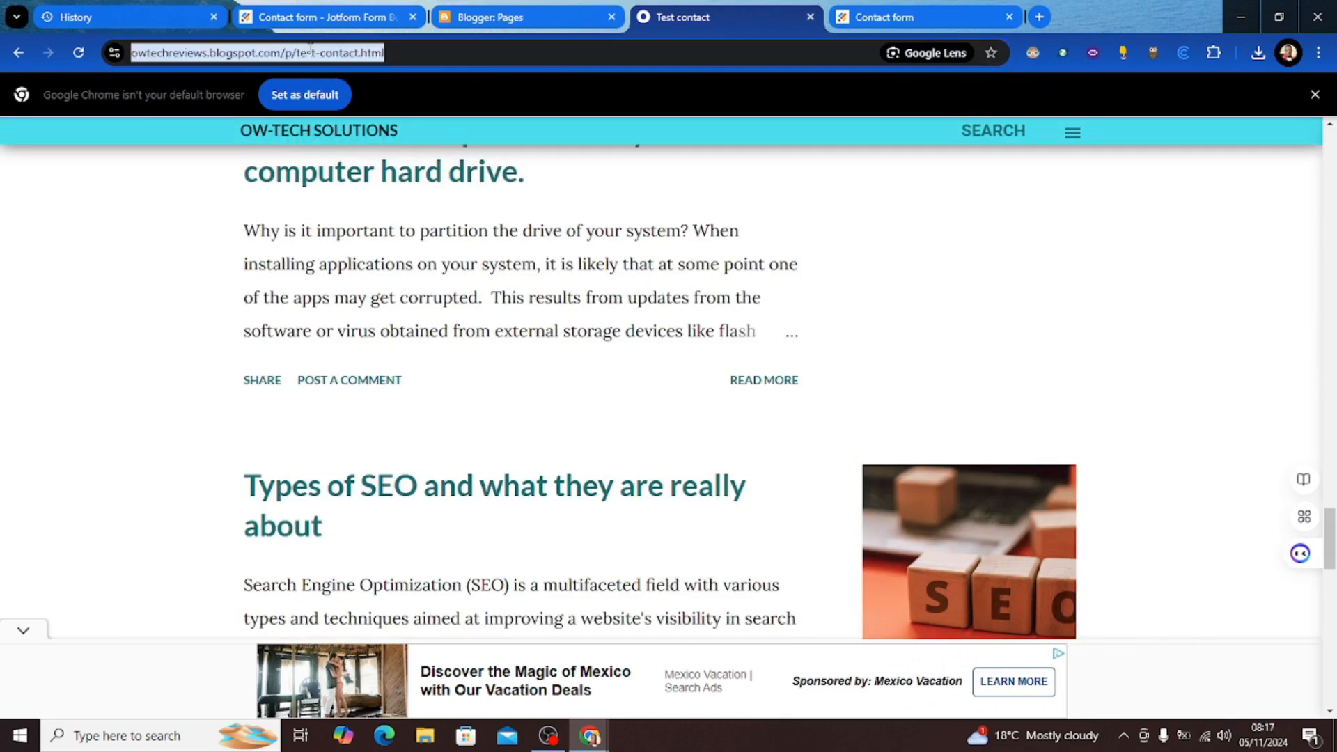
right_click(311, 55)
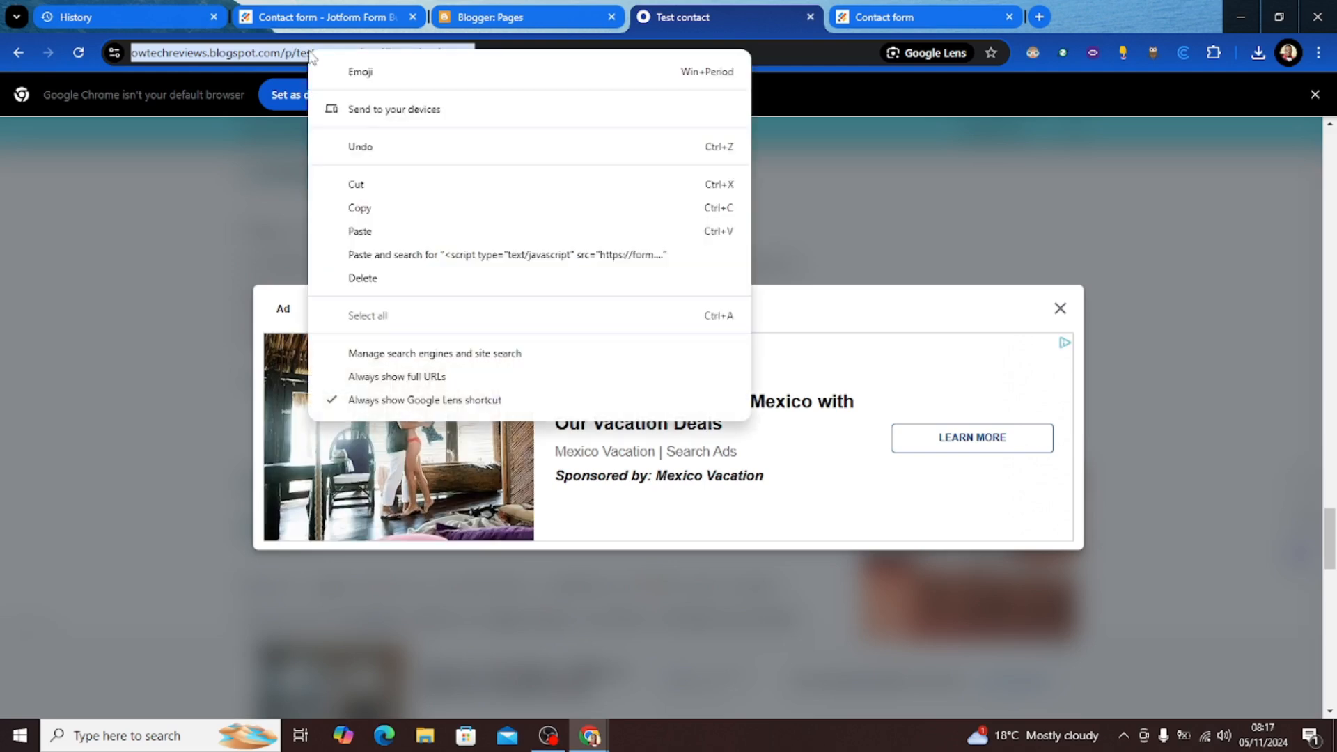
click(362, 208)
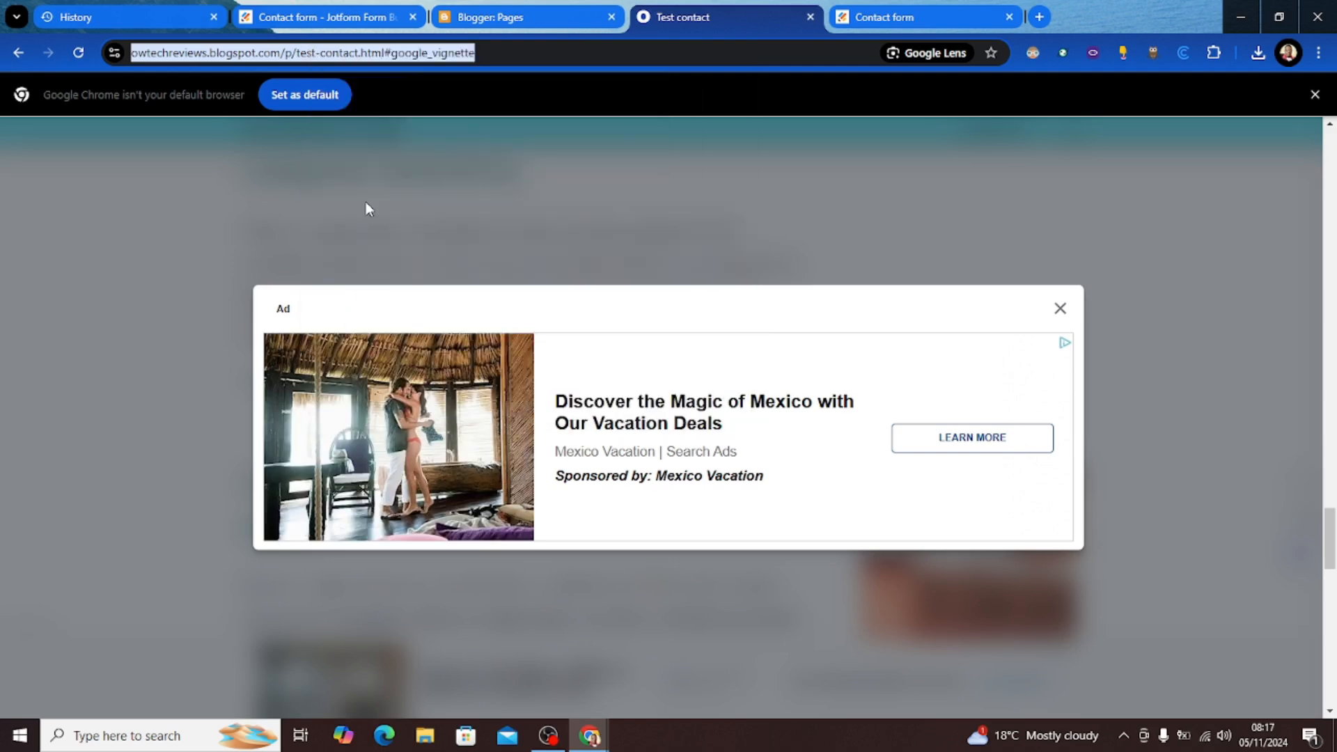
click(489, 19)
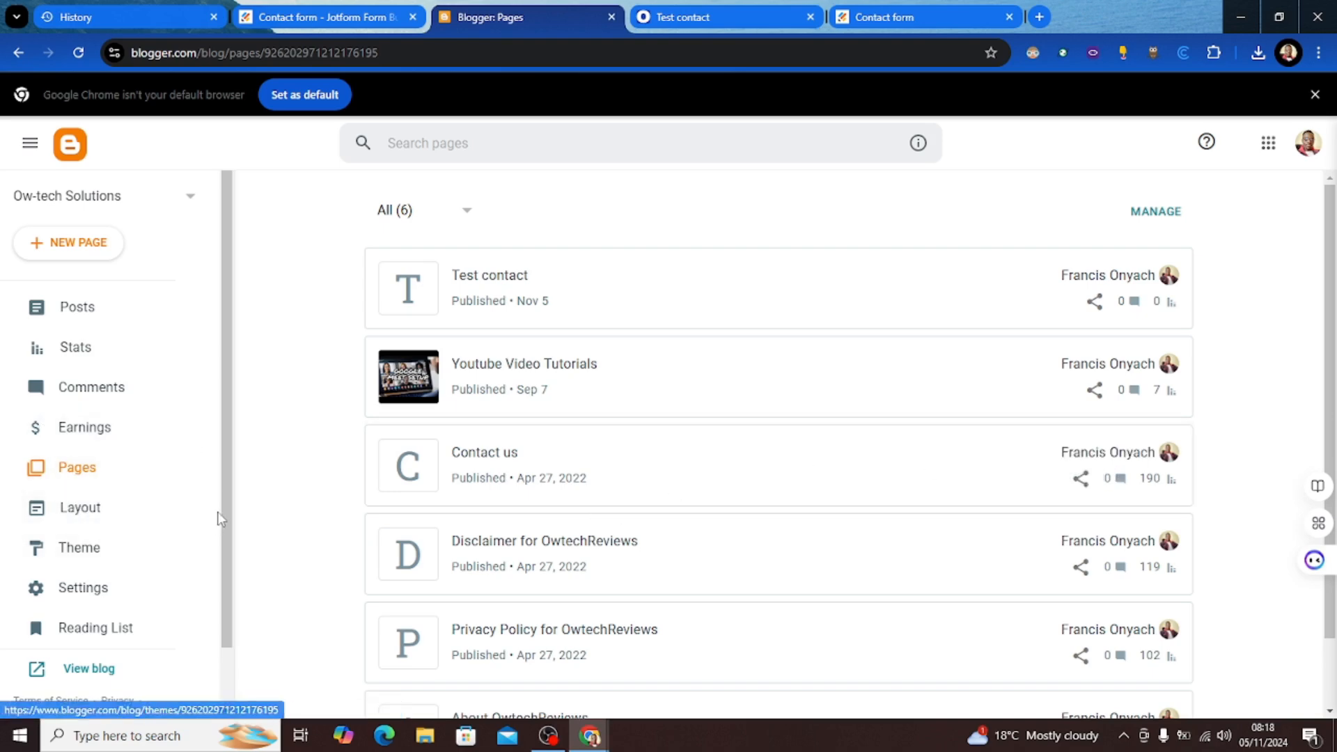
Step: In Layout, edit the footer Pages gadget and save the Contact us entry with its /p/contact URL
drag(224, 508, 216, 569)
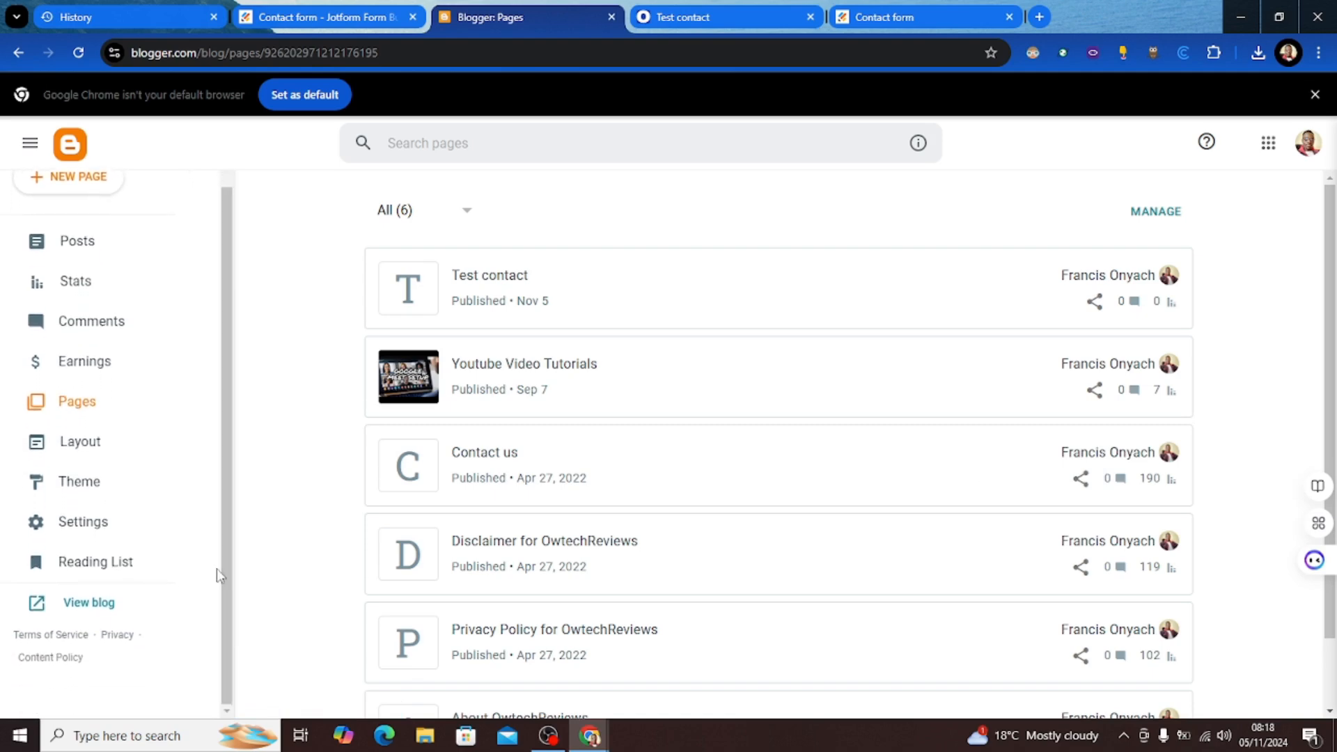
click(73, 444)
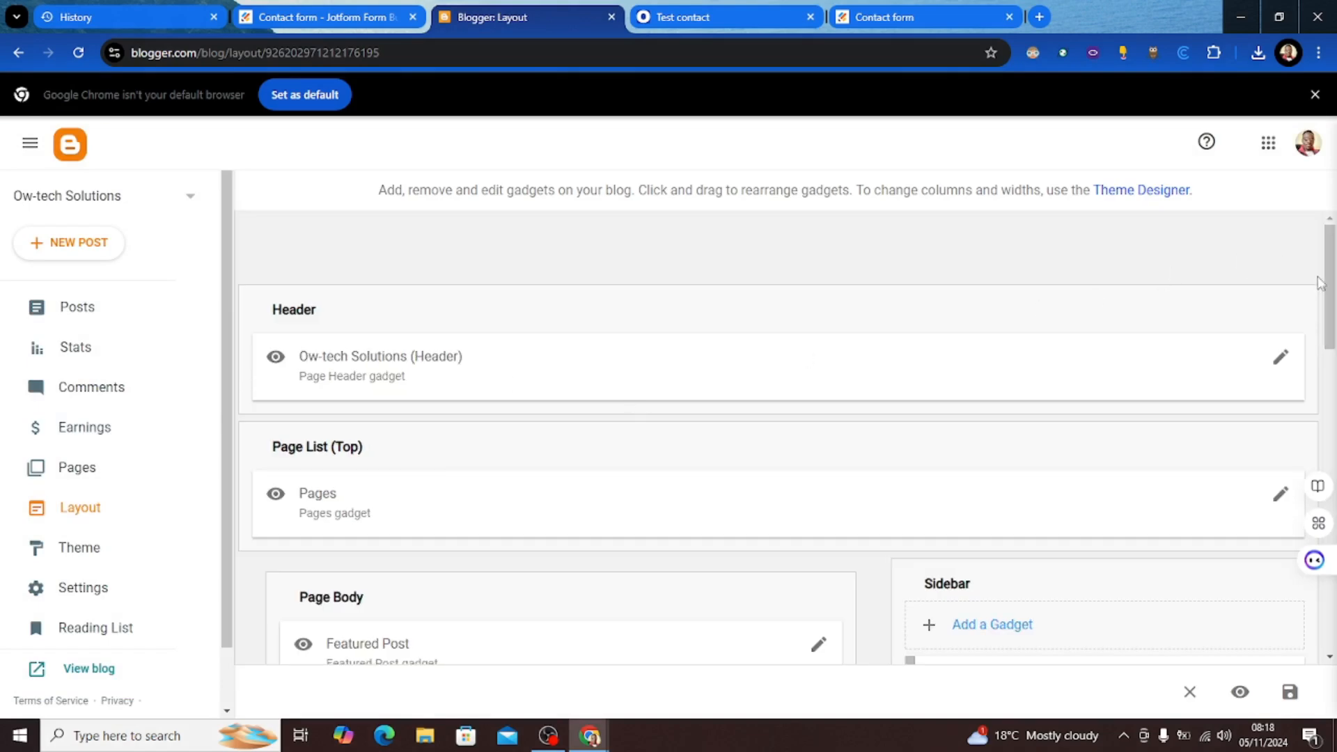
drag(1331, 279, 1253, 592)
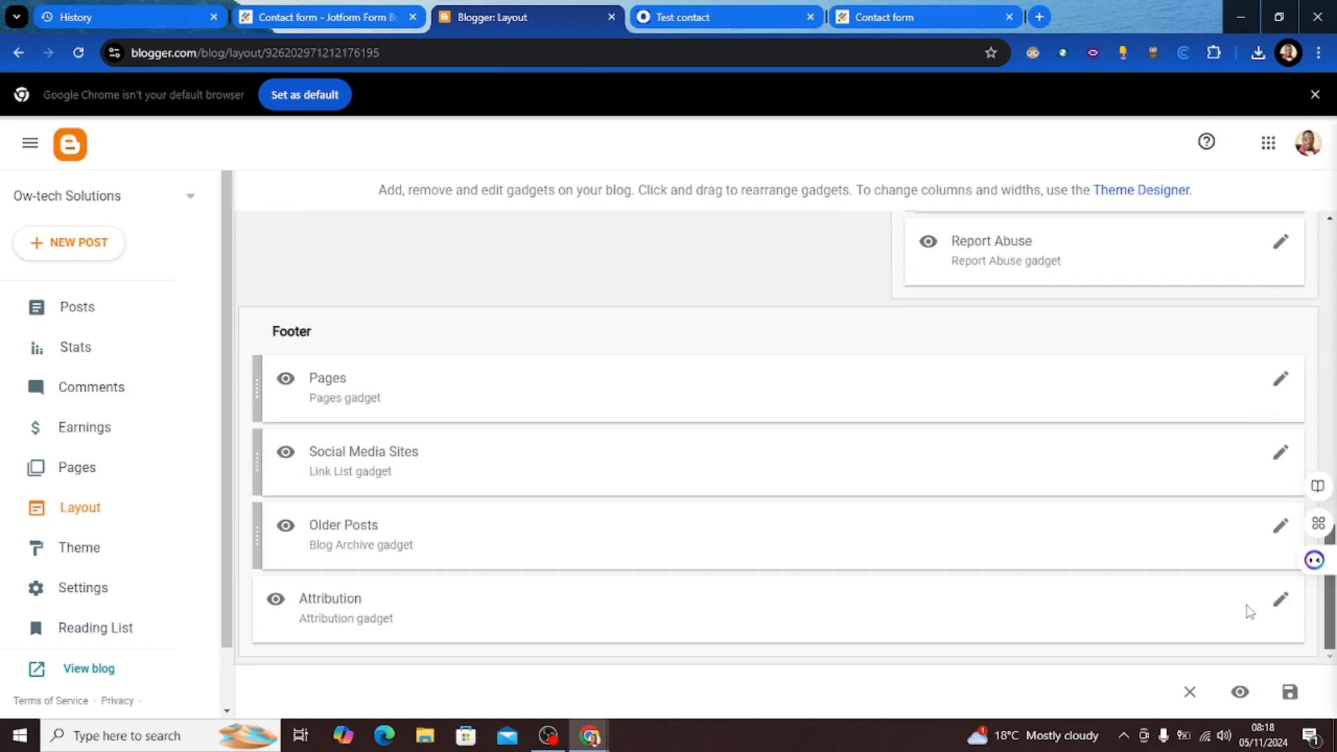
click(1278, 384)
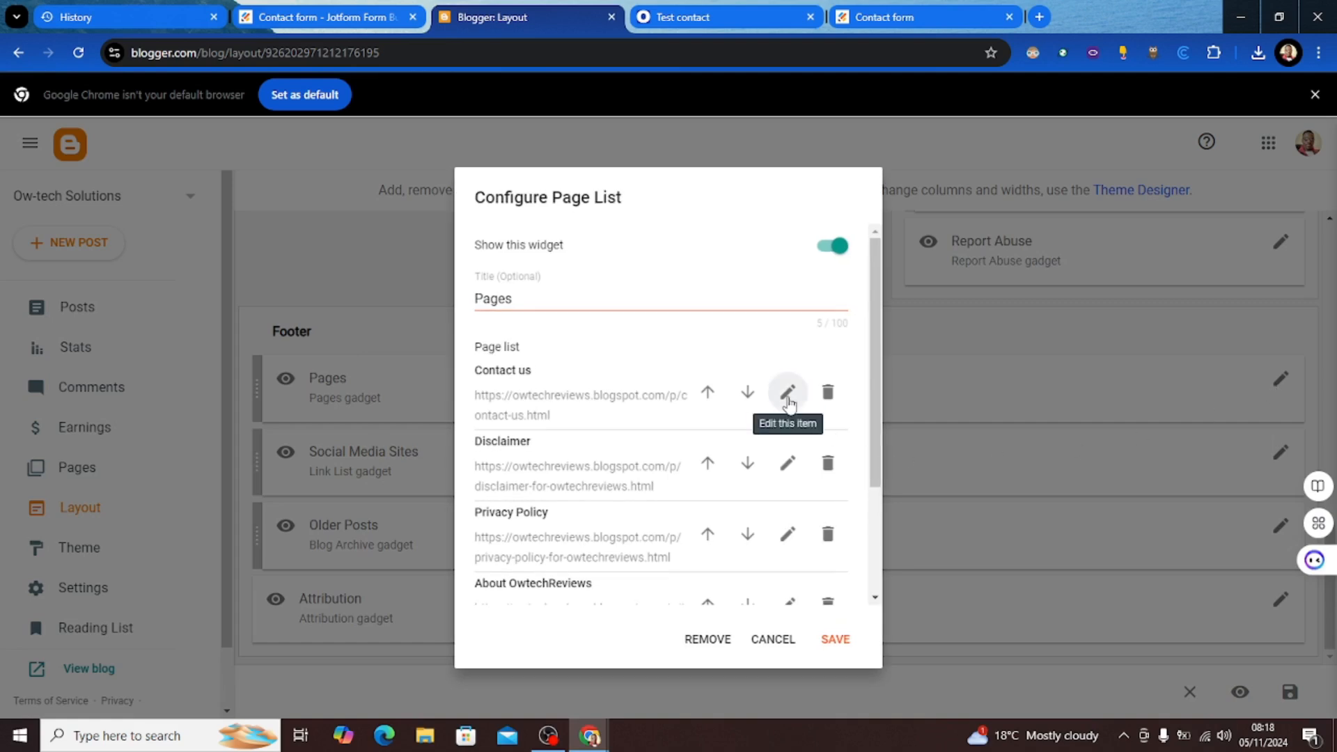
click(787, 394)
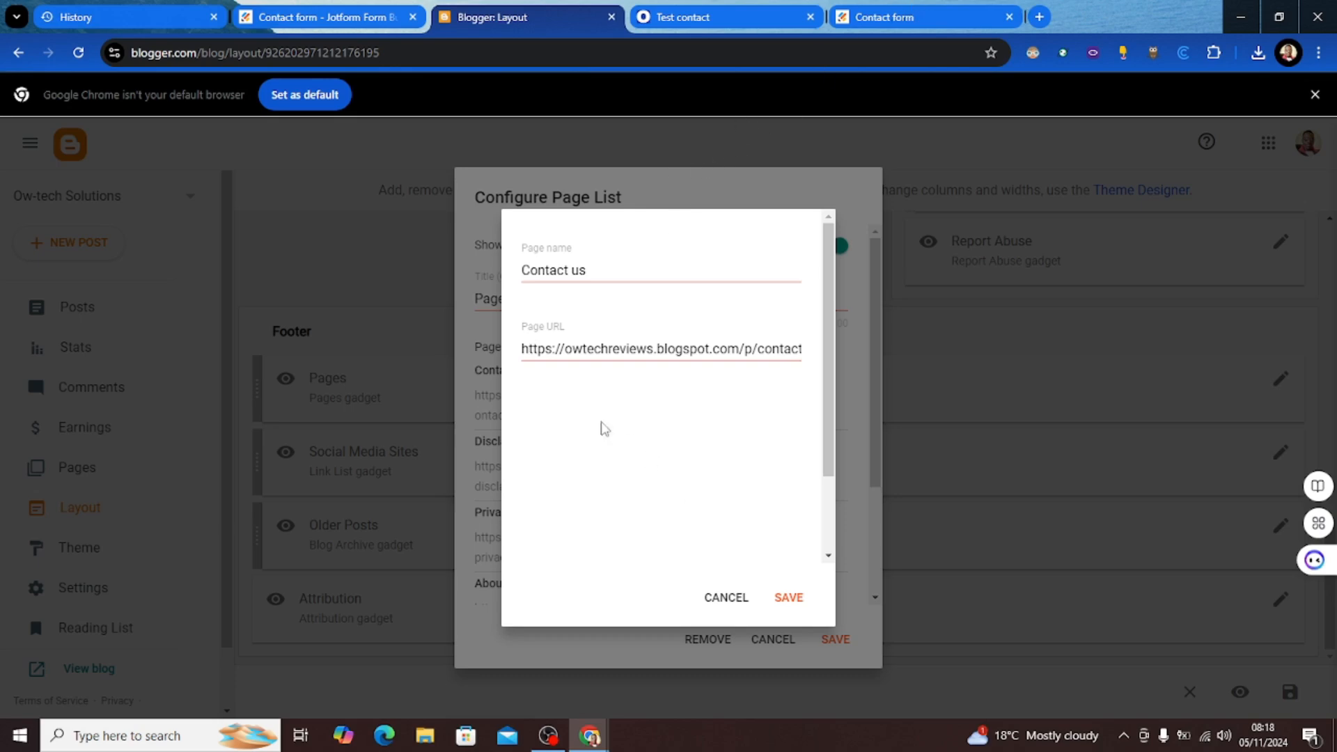
click(789, 598)
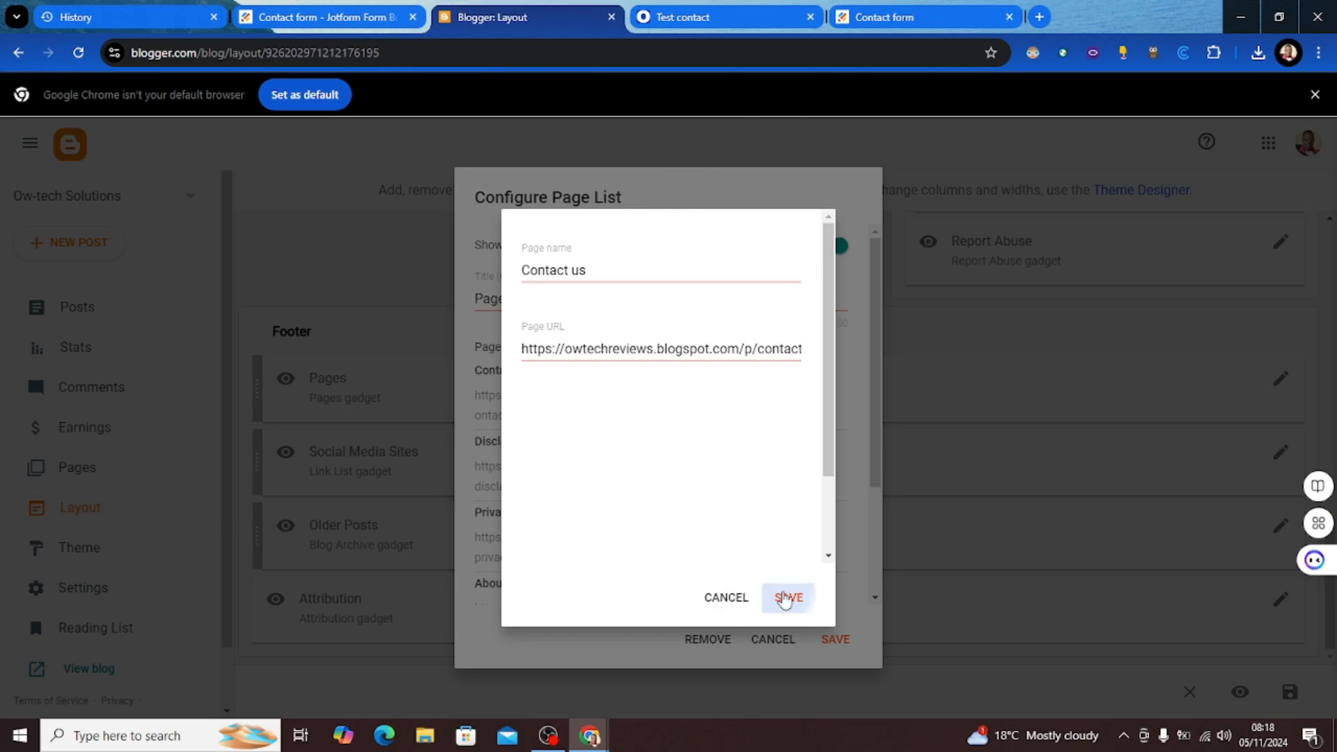